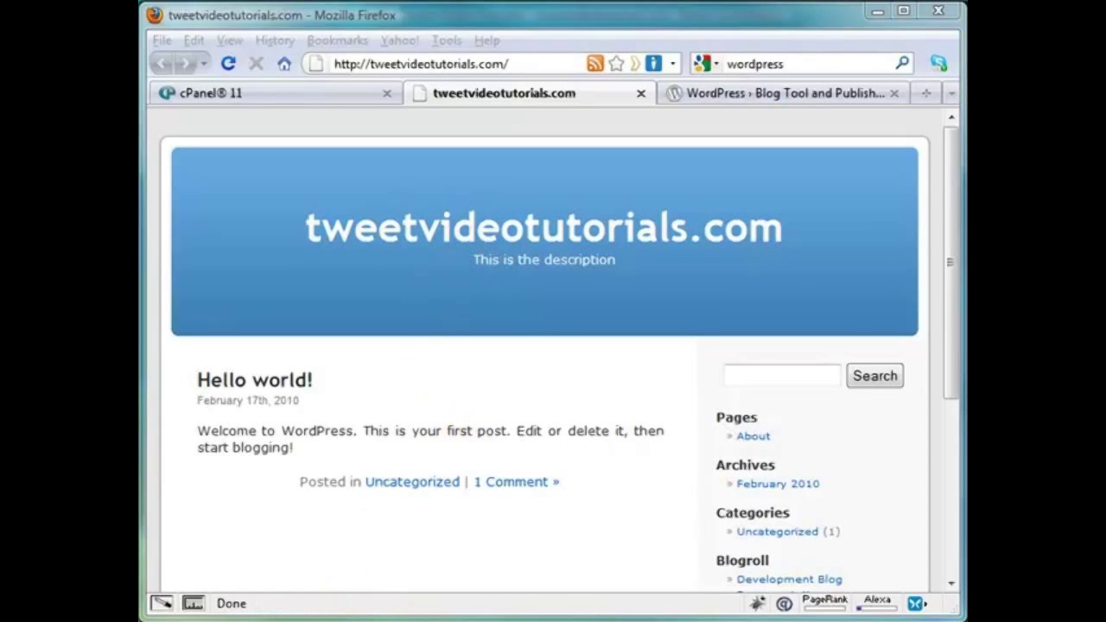
In CuteFTP, open the remote public_html folder and scroll down to wp-config.php.
{"action": "key", "text": "alt+Tab"}
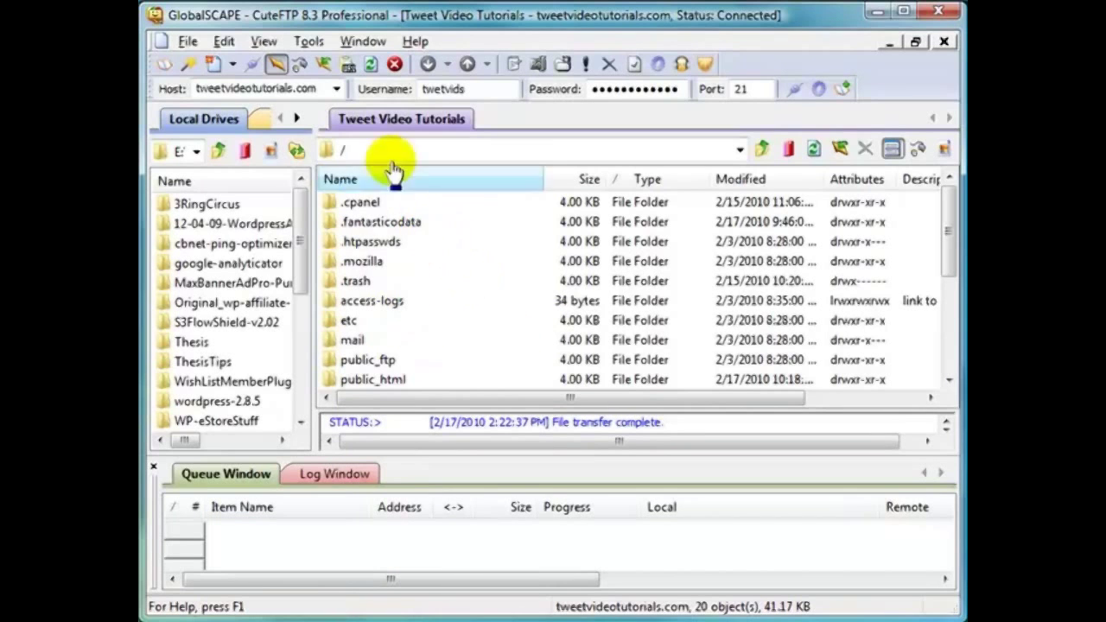
{"action": "double_click", "coordinate": [353, 382]}
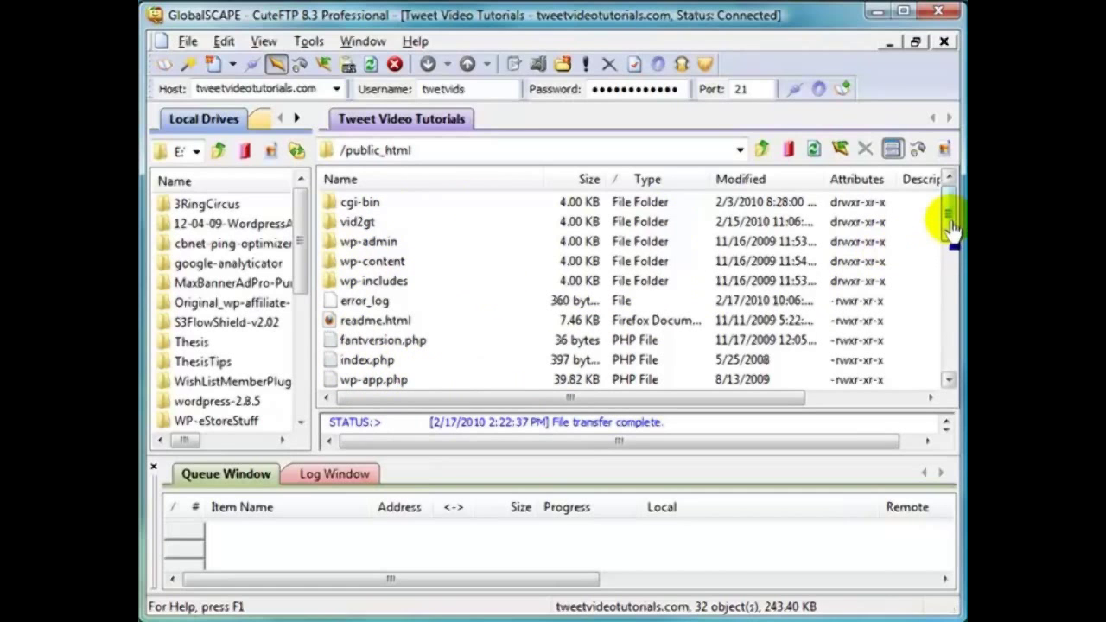
{"action": "left_click_drag", "start_coordinate": [950, 216], "coordinate": [930, 242]}
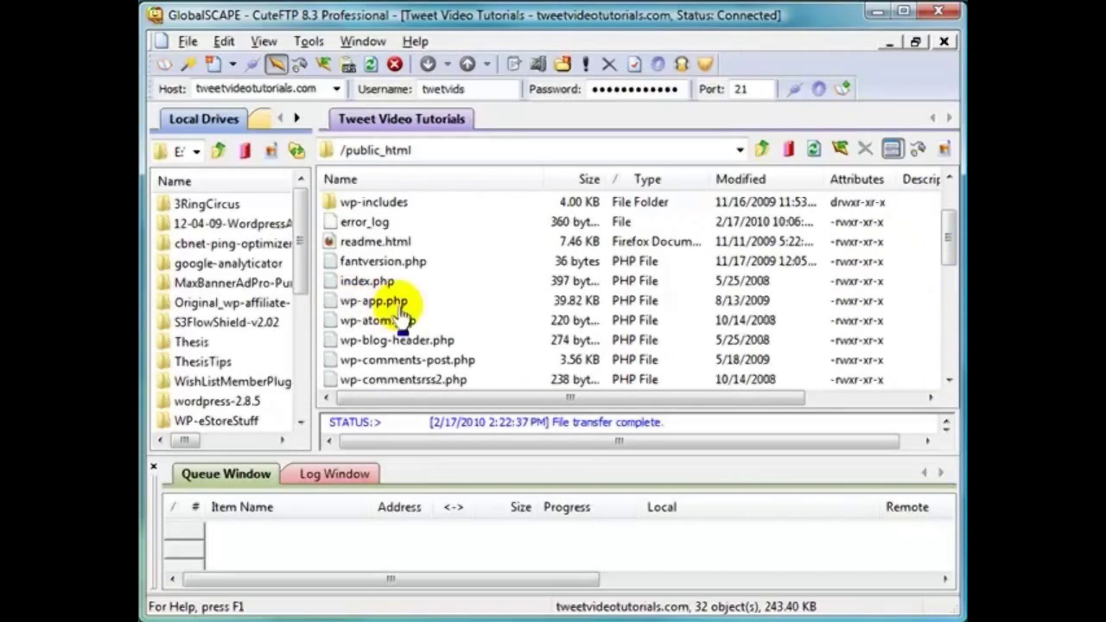
{"action": "left_click_drag", "start_coordinate": [951, 246], "coordinate": [951, 271]}
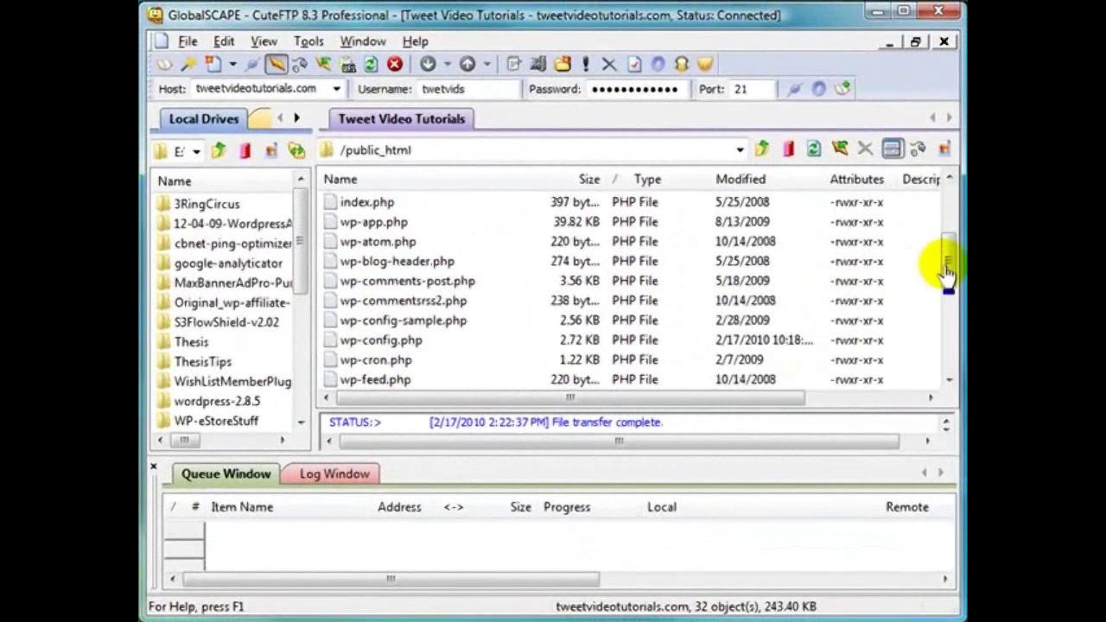
{"action": "left_click_drag", "start_coordinate": [948, 272], "coordinate": [948, 300]}
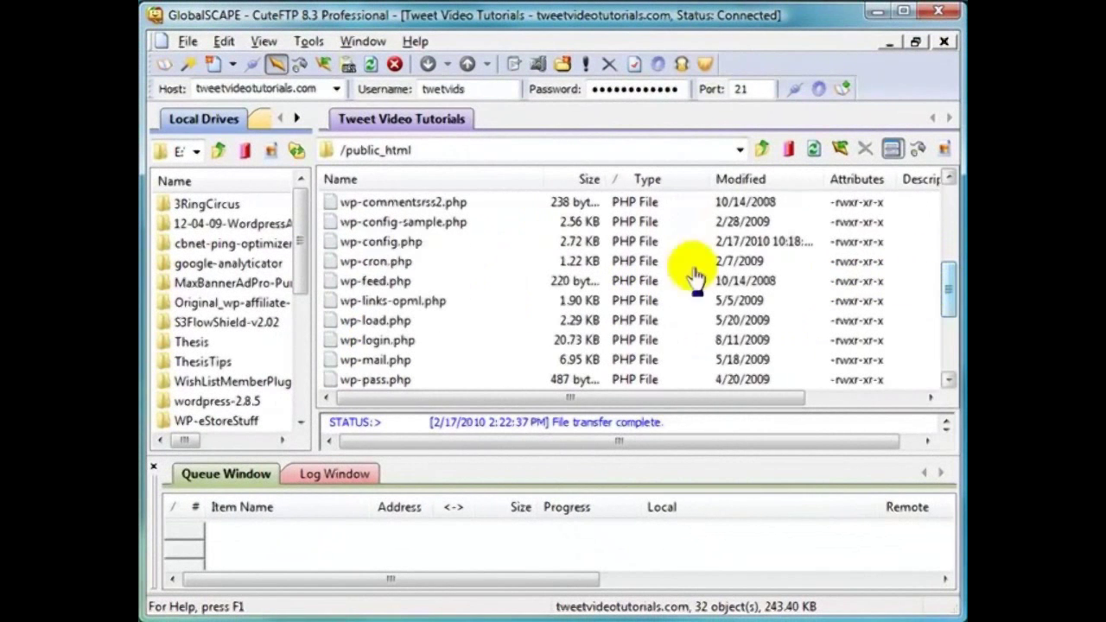
View wp-config.php in CuteFTP's editor, scrolled to its MySQL settings.
{"action": "right_click", "coordinate": [385, 247]}
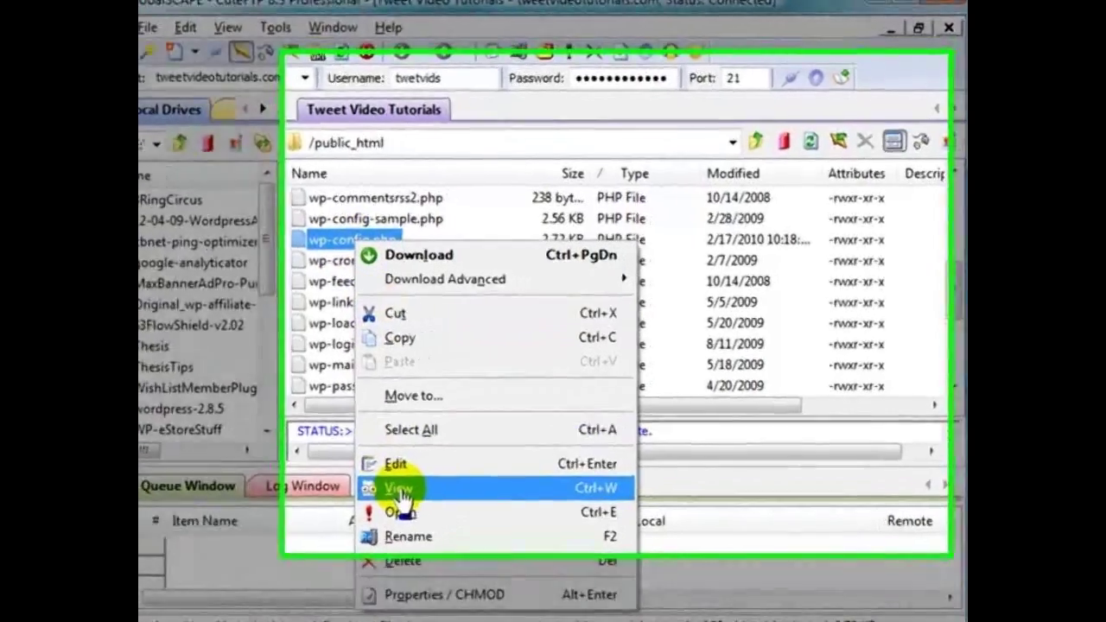
{"action": "left_click", "coordinate": [411, 476]}
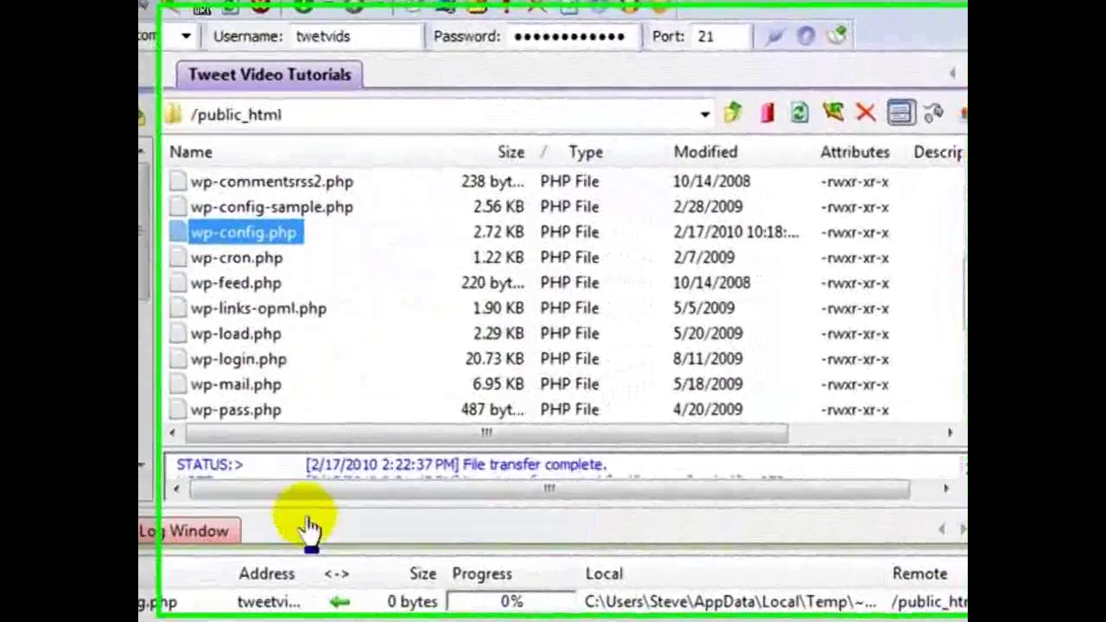
{"action": "scroll", "coordinate": [951, 207], "scroll_direction": "down", "scroll_amount": 6}
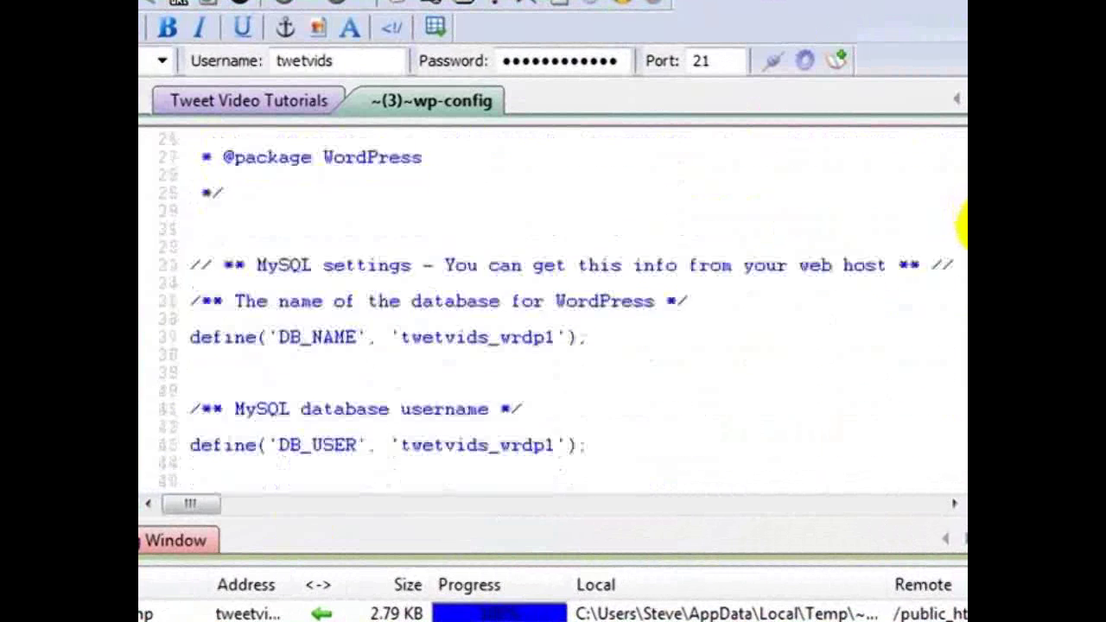
{"action": "scroll", "coordinate": [960, 226], "scroll_direction": "down", "scroll_amount": 2}
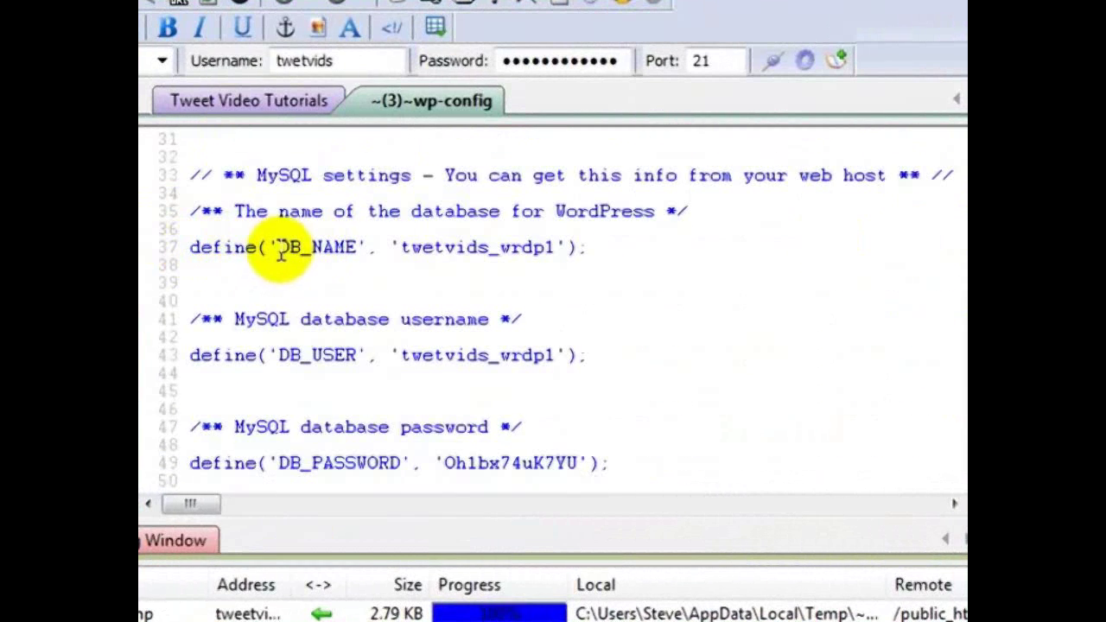
Select the DB_PASSWORD value on line 49 for copying.
{"action": "left_click_drag", "start_coordinate": [278, 250], "coordinate": [356, 249]}
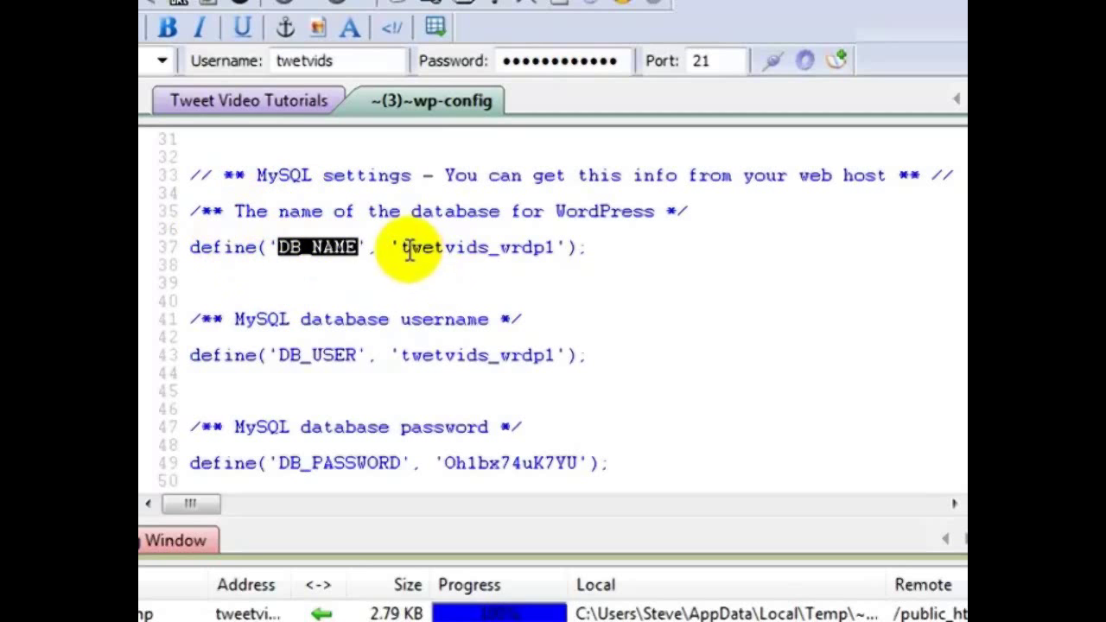
{"action": "left_click_drag", "start_coordinate": [403, 248], "coordinate": [528, 250]}
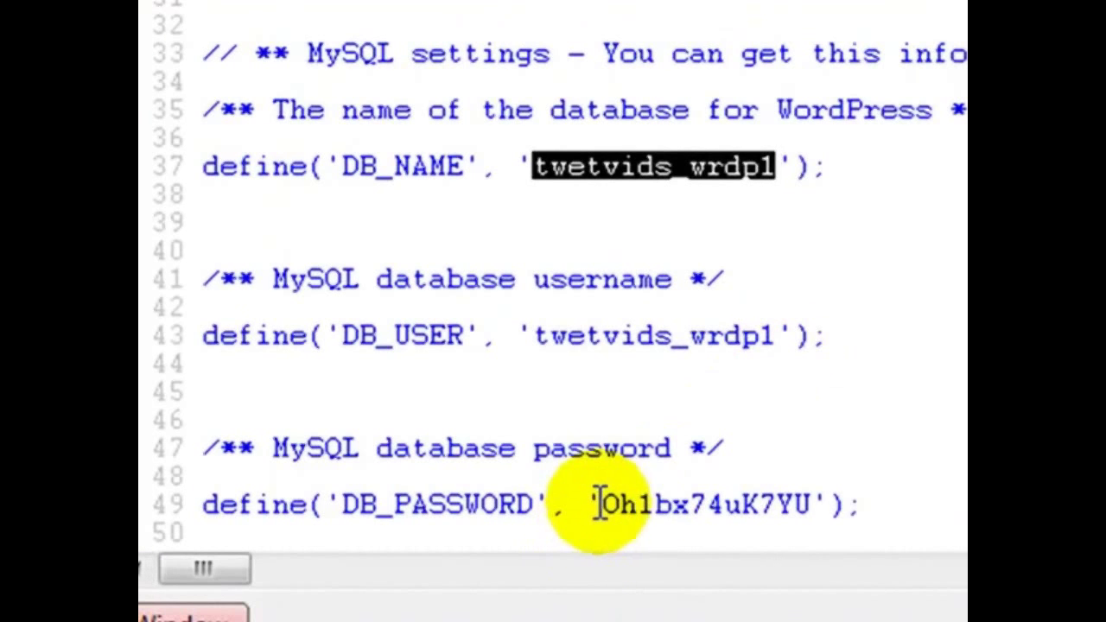
{"action": "left_click_drag", "start_coordinate": [599, 503], "coordinate": [815, 505]}
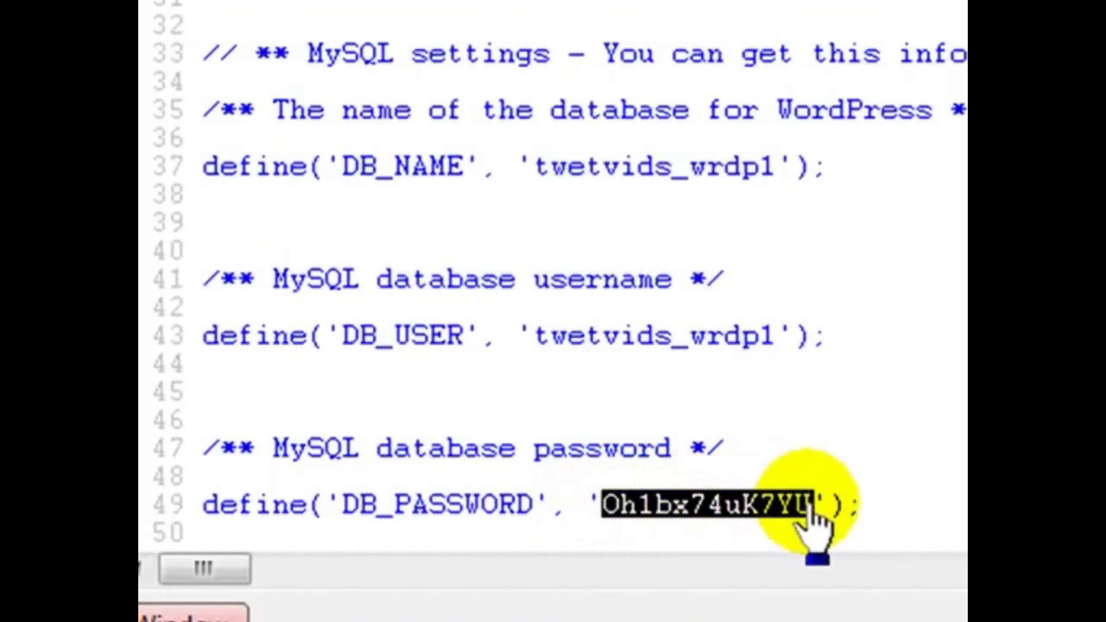
{"action": "right_click", "coordinate": [765, 514]}
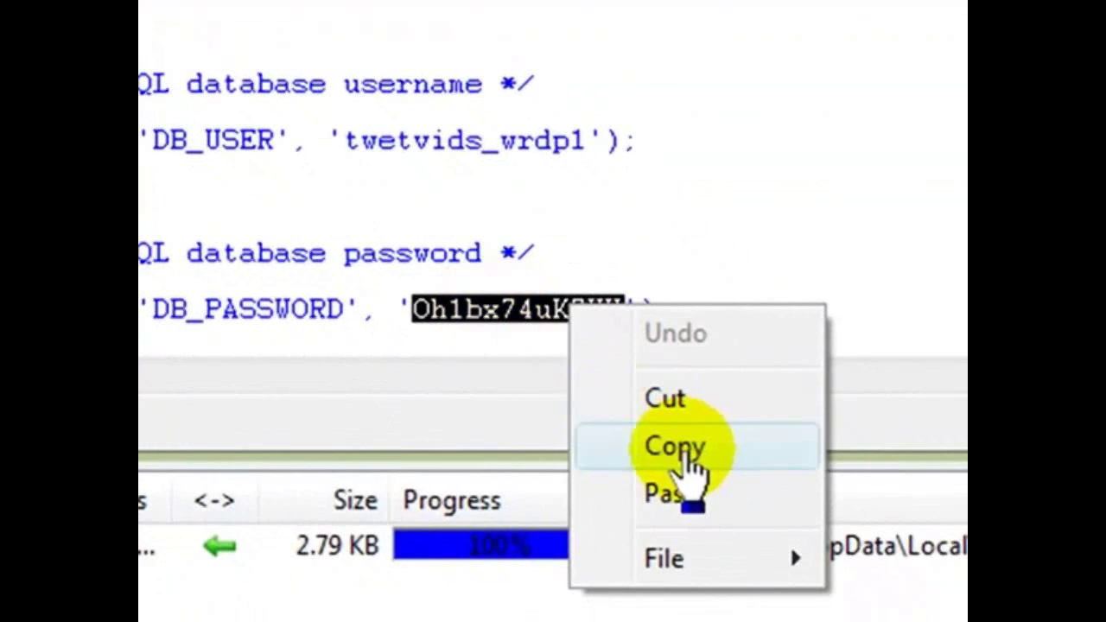
Copy the database password and paste it after Password: in Notepad's Main Blog DB Info.
{"action": "left_click", "coordinate": [690, 453]}
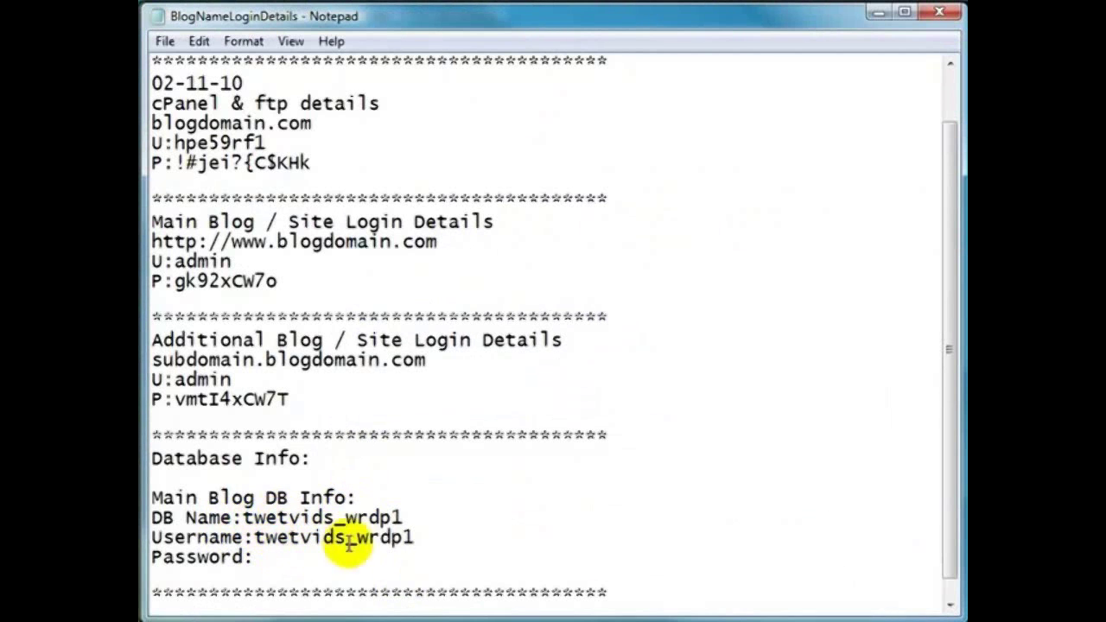
{"action": "left_click", "coordinate": [258, 558]}
{"action": "right_click", "coordinate": [258, 558]}
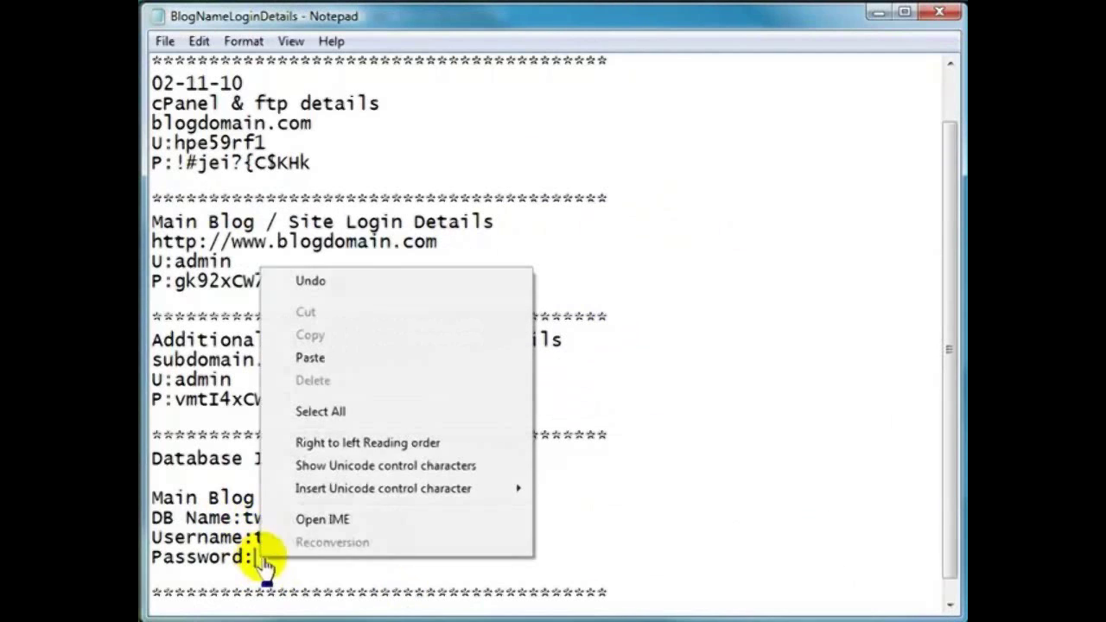
{"action": "left_click", "coordinate": [311, 358]}
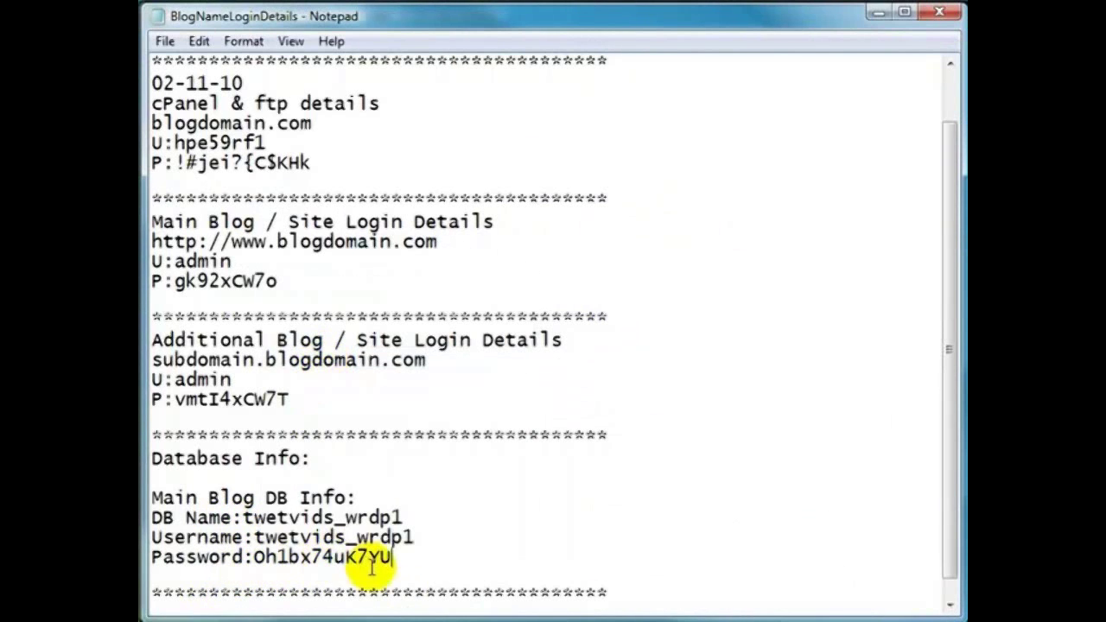
Minimize Notepad, close the wp-config view in CuteFTP, and scroll the remote list back to the top.
{"action": "left_click", "coordinate": [878, 12]}
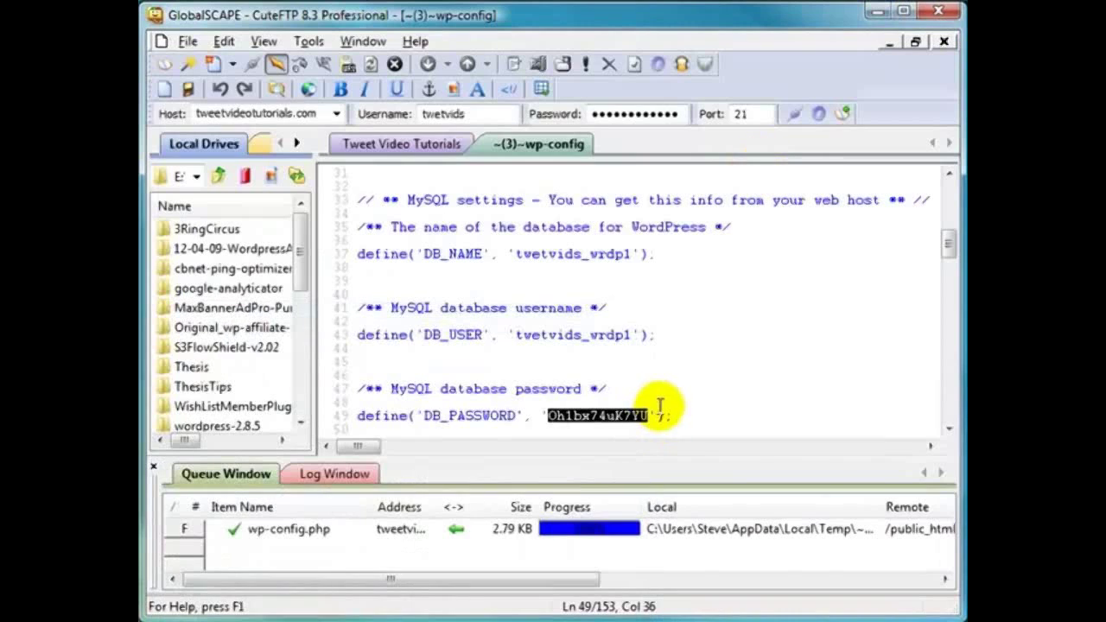
{"action": "right_click", "coordinate": [554, 140]}
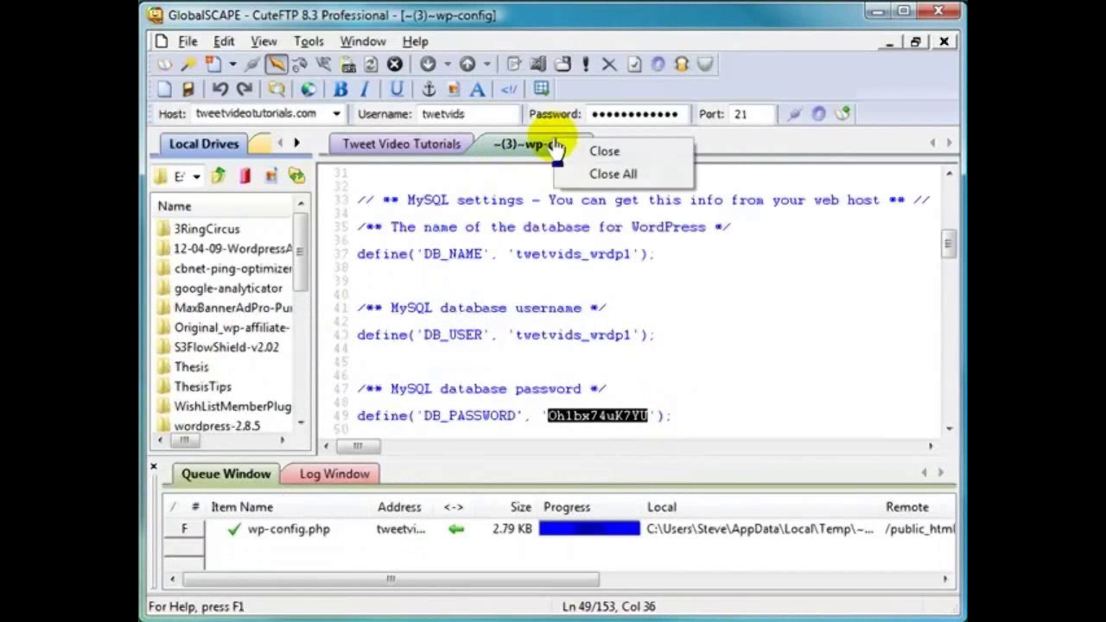
{"action": "left_click", "coordinate": [604, 152]}
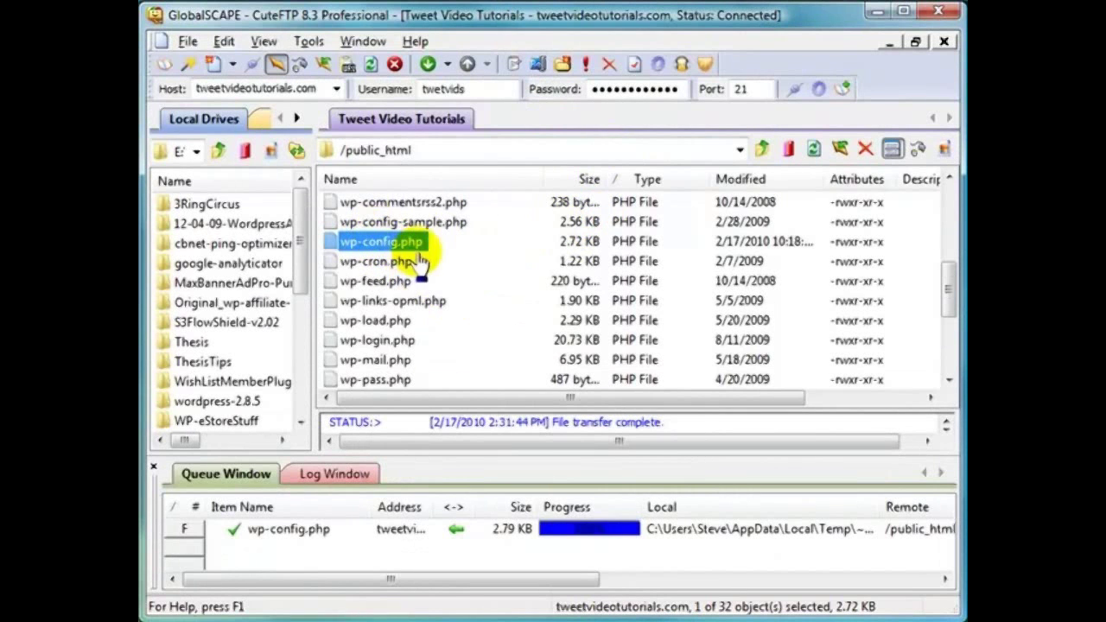
{"action": "left_click_drag", "start_coordinate": [946, 290], "coordinate": [949, 212]}
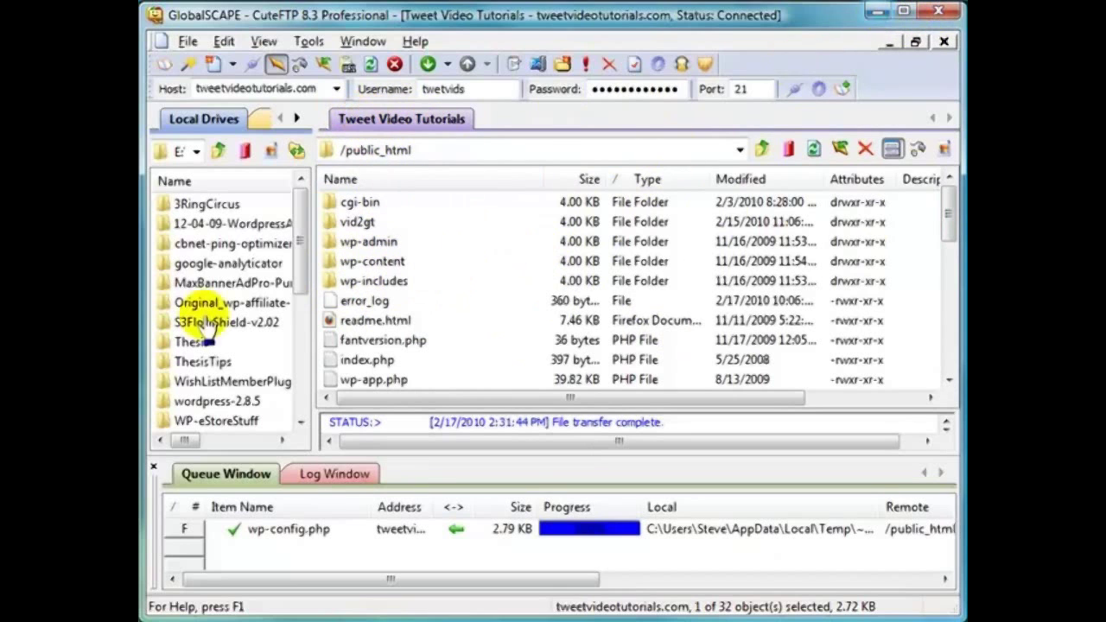
Minimize CuteFTP, switch to Firefox's cPanel tab, and scroll down to the Databases section.
{"action": "left_click", "coordinate": [877, 16]}
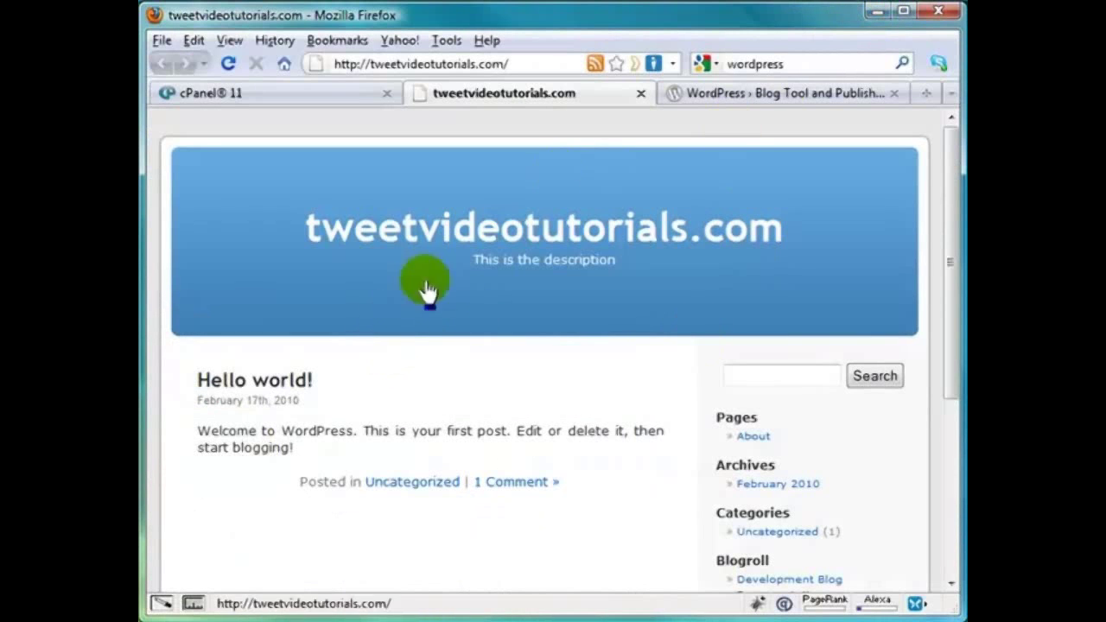
{"action": "left_click", "coordinate": [546, 302]}
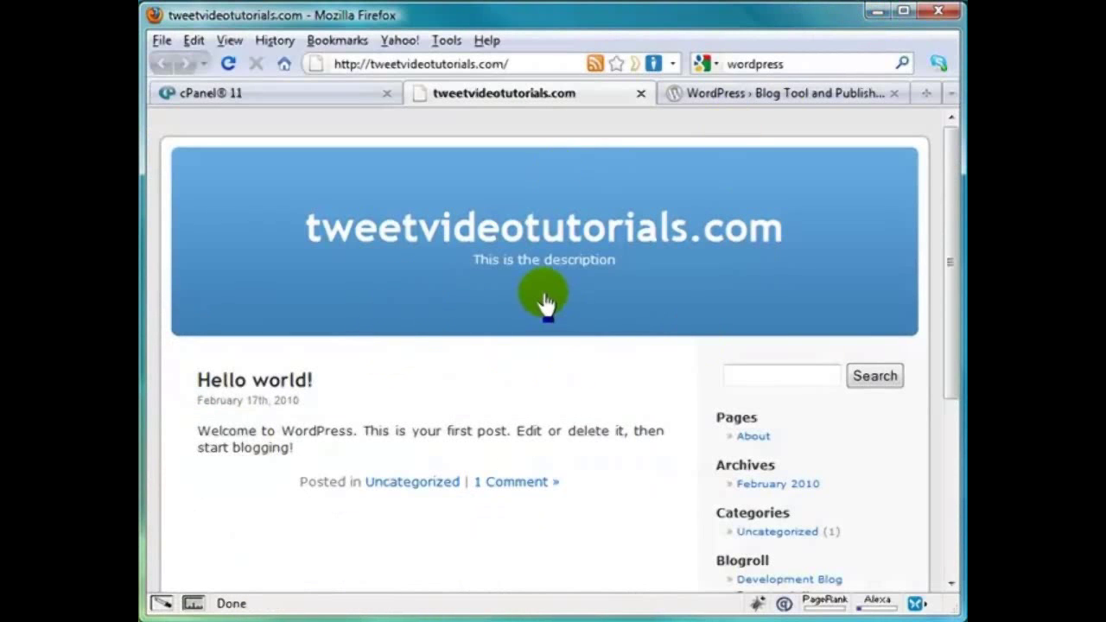
{"action": "left_click", "coordinate": [239, 97]}
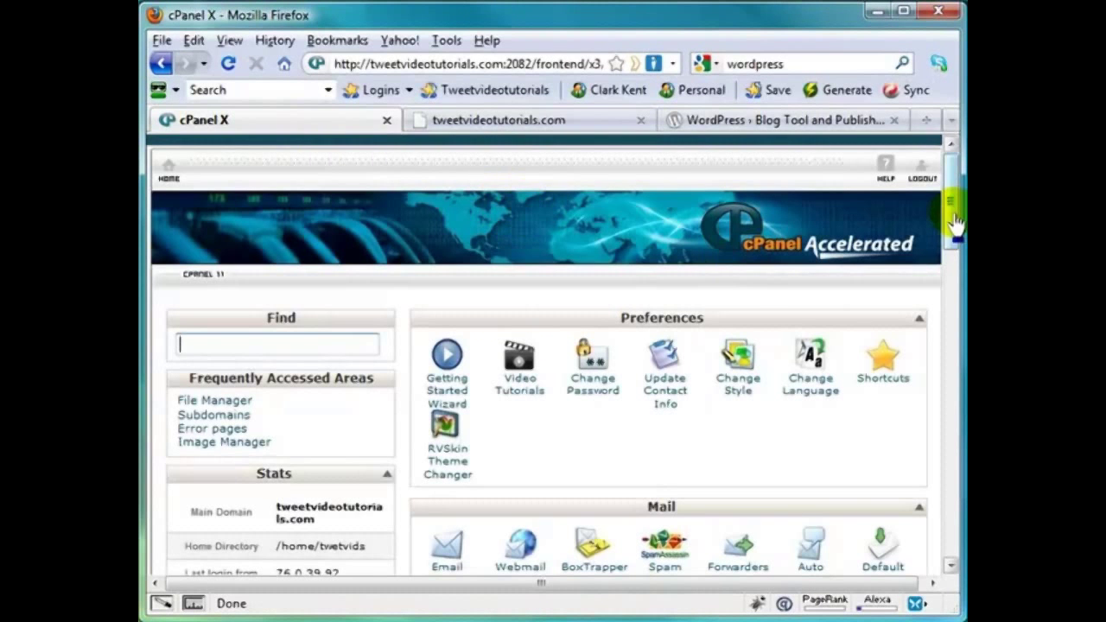
{"action": "left_click_drag", "start_coordinate": [955, 225], "coordinate": [959, 378]}
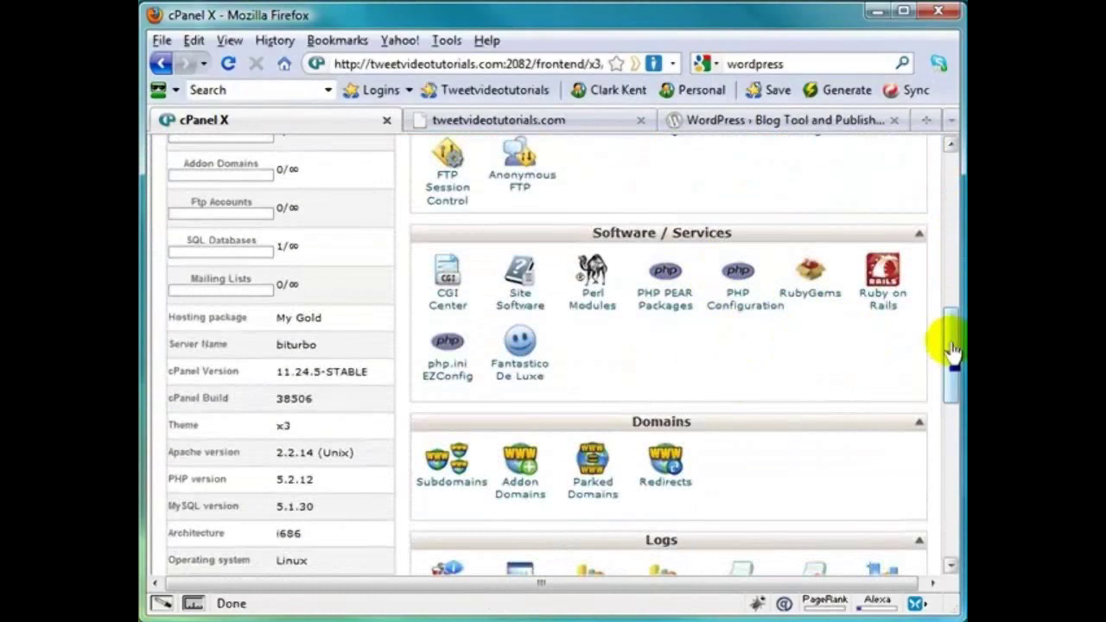
{"action": "left_click_drag", "start_coordinate": [952, 350], "coordinate": [953, 487]}
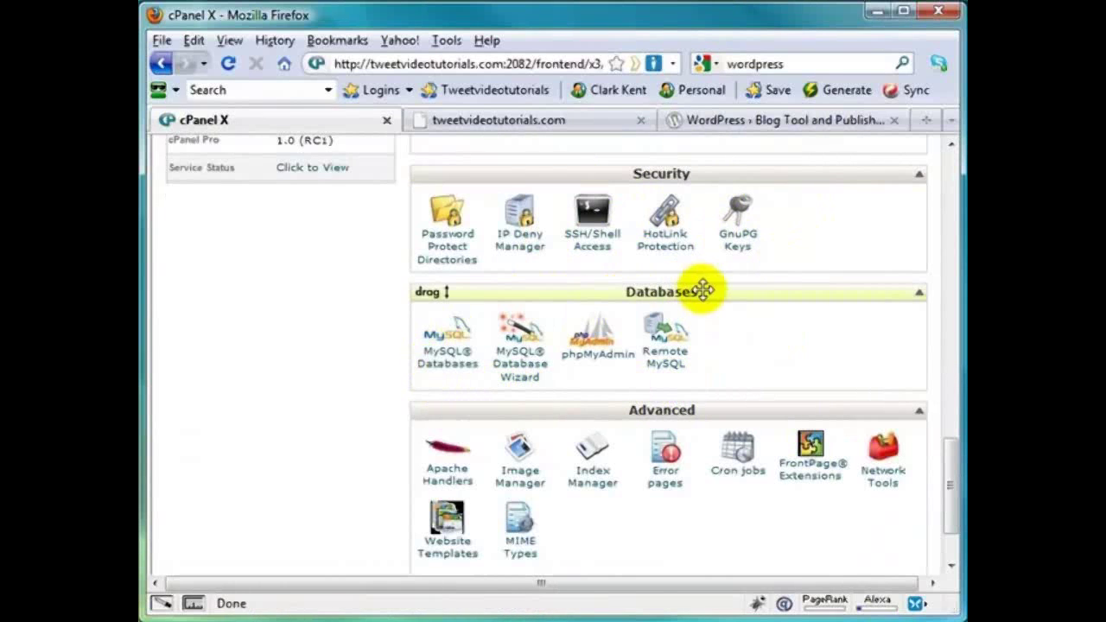
Delete the twetvids_wrdp1 database in MySQL Databases, then reload the blog to see the connection error.
{"action": "left_click", "coordinate": [446, 366]}
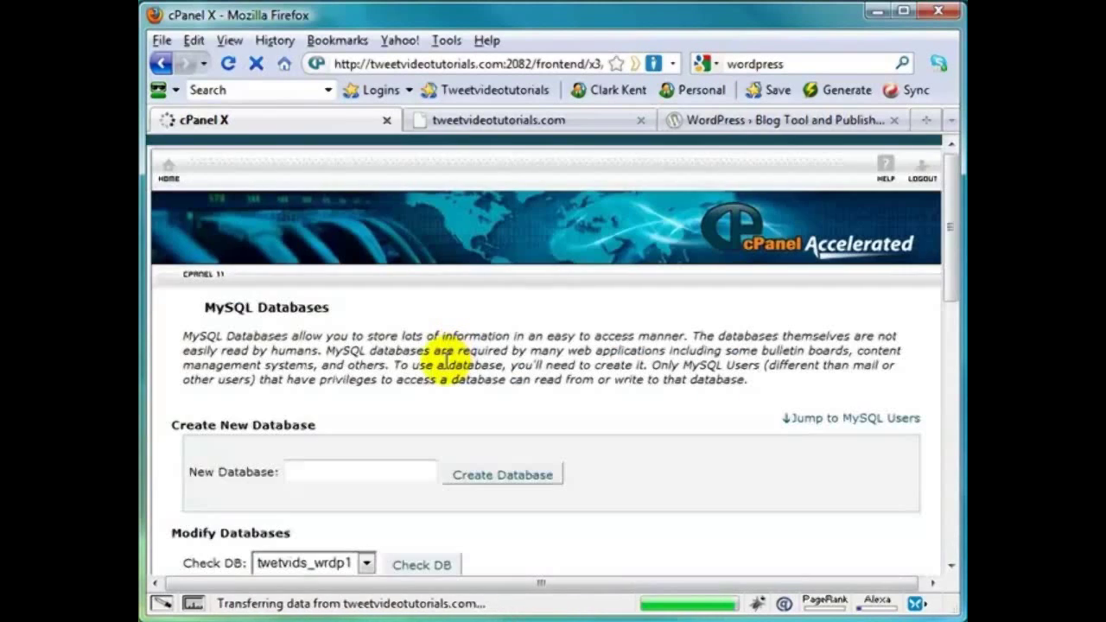
{"action": "scroll", "coordinate": [671, 352], "scroll_direction": "down", "scroll_amount": 10}
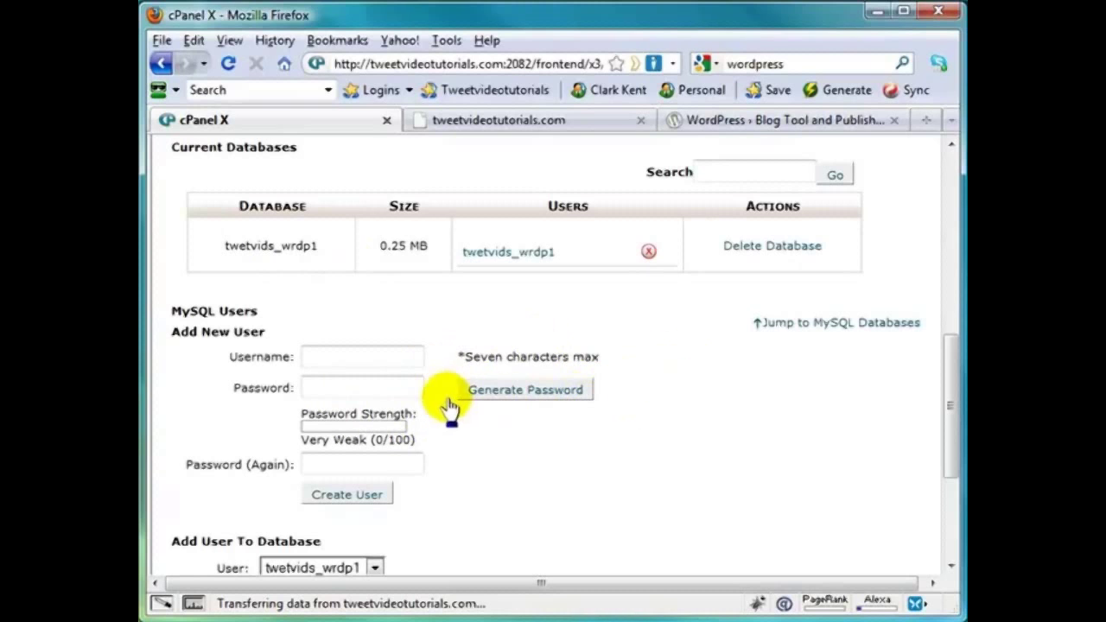
{"action": "left_click", "coordinate": [754, 250]}
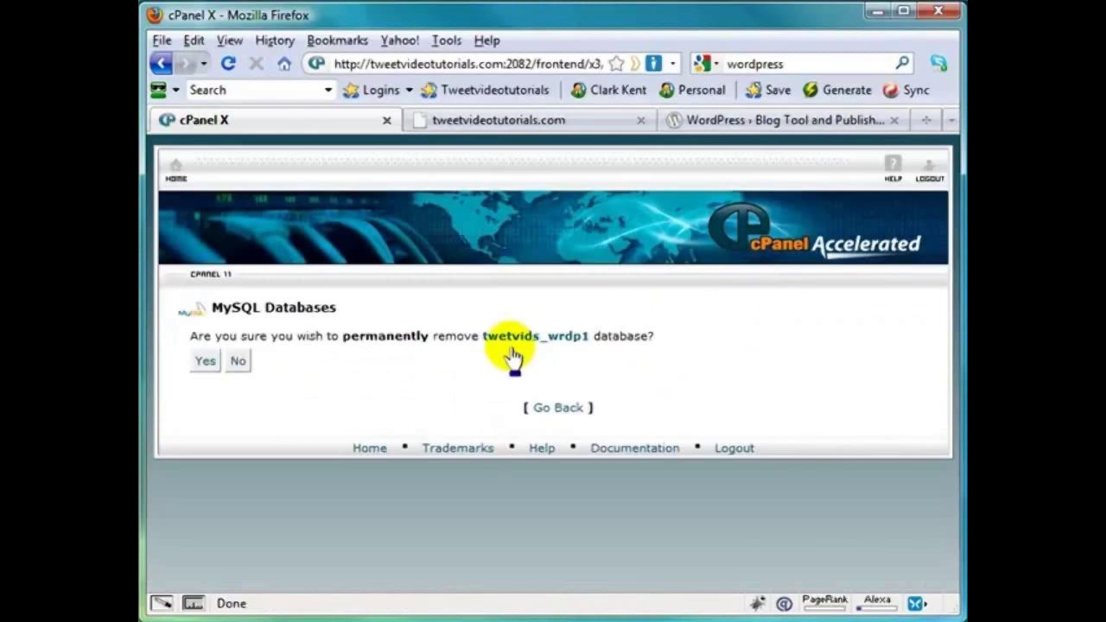
{"action": "left_click", "coordinate": [205, 363]}
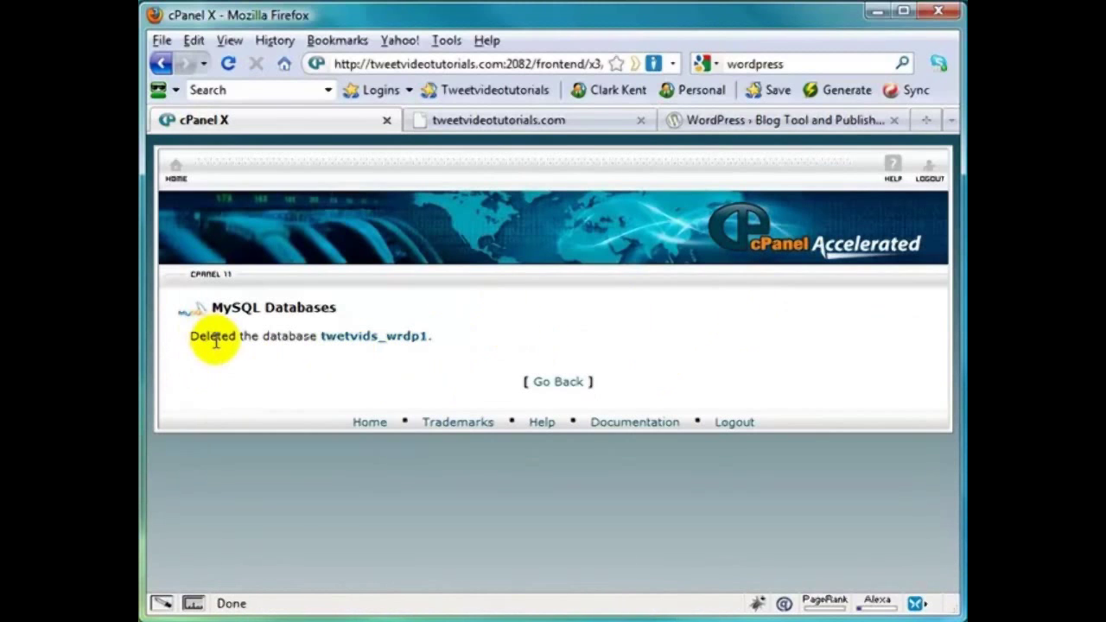
{"action": "left_click", "coordinate": [525, 125]}
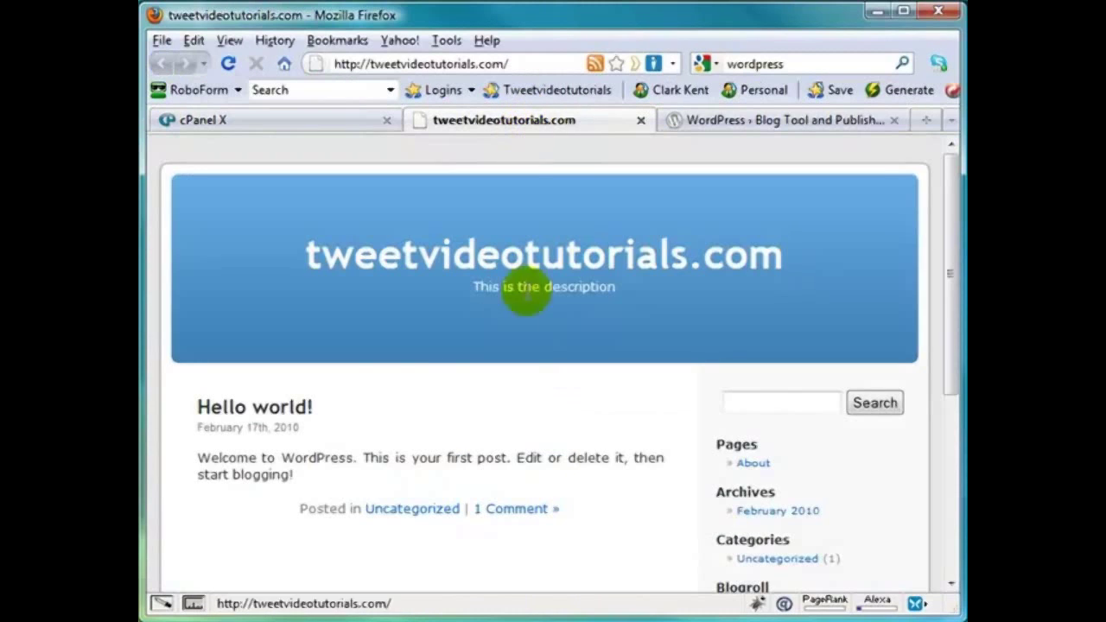
{"action": "left_click", "coordinate": [227, 66]}
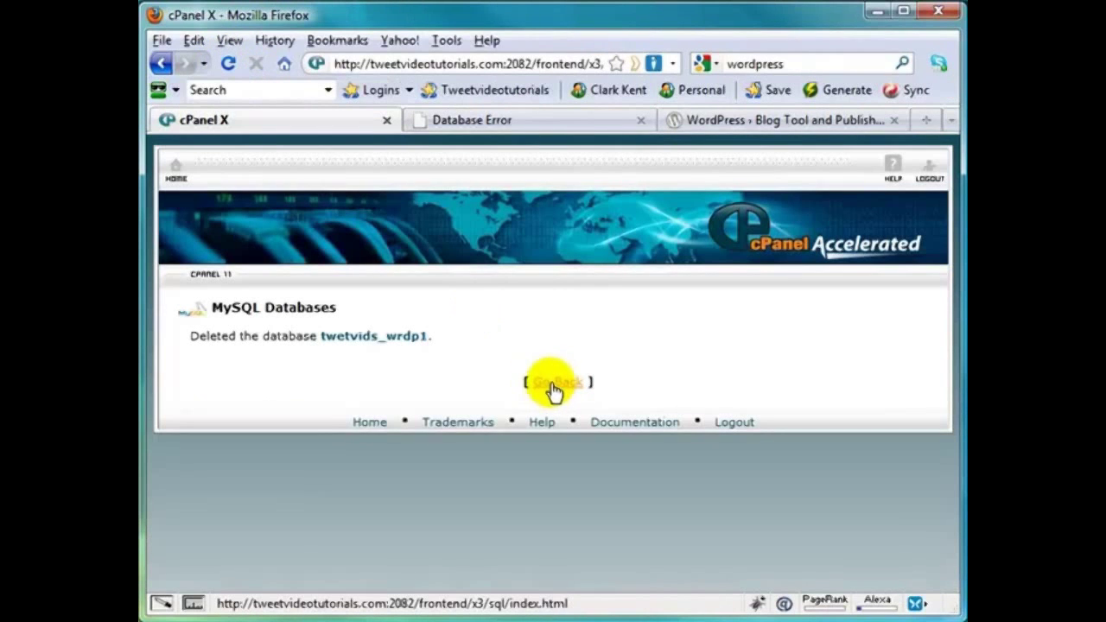
Return to the empty MySQL Databases page and start typing a name in the New Database field.
{"action": "left_click", "coordinate": [554, 385]}
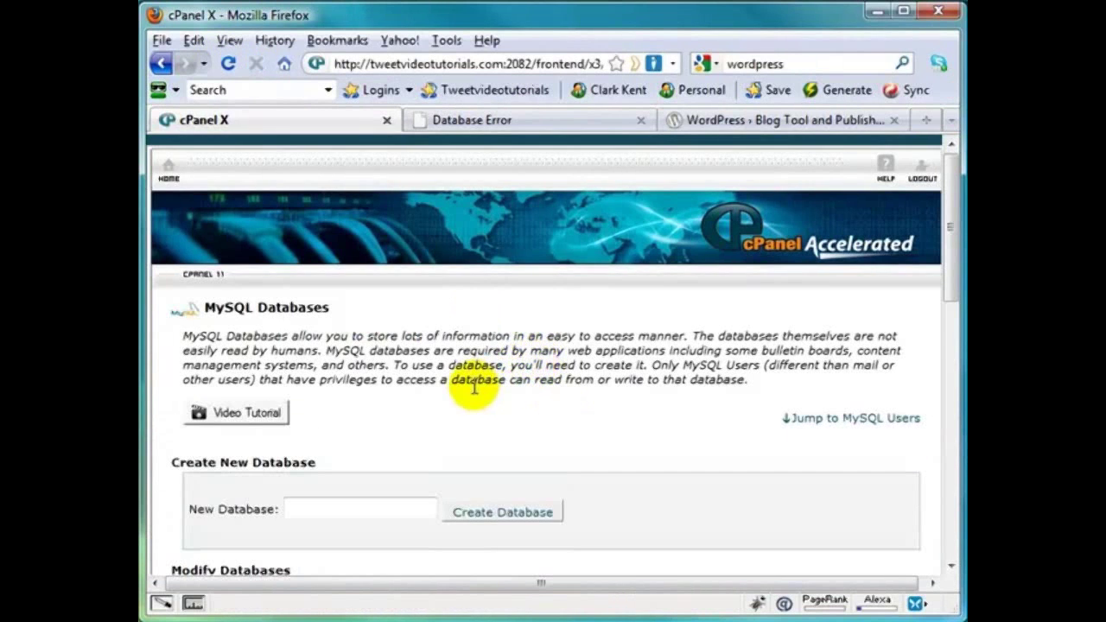
{"action": "scroll", "coordinate": [473, 391], "scroll_direction": "down", "scroll_amount": 5}
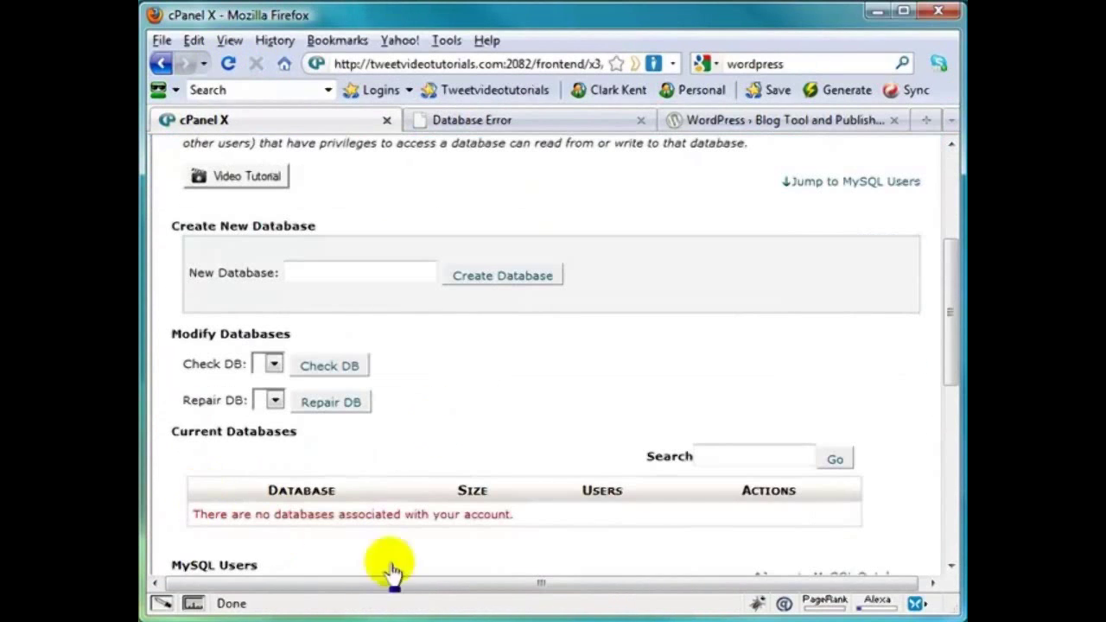
{"action": "left_click", "coordinate": [503, 279]}
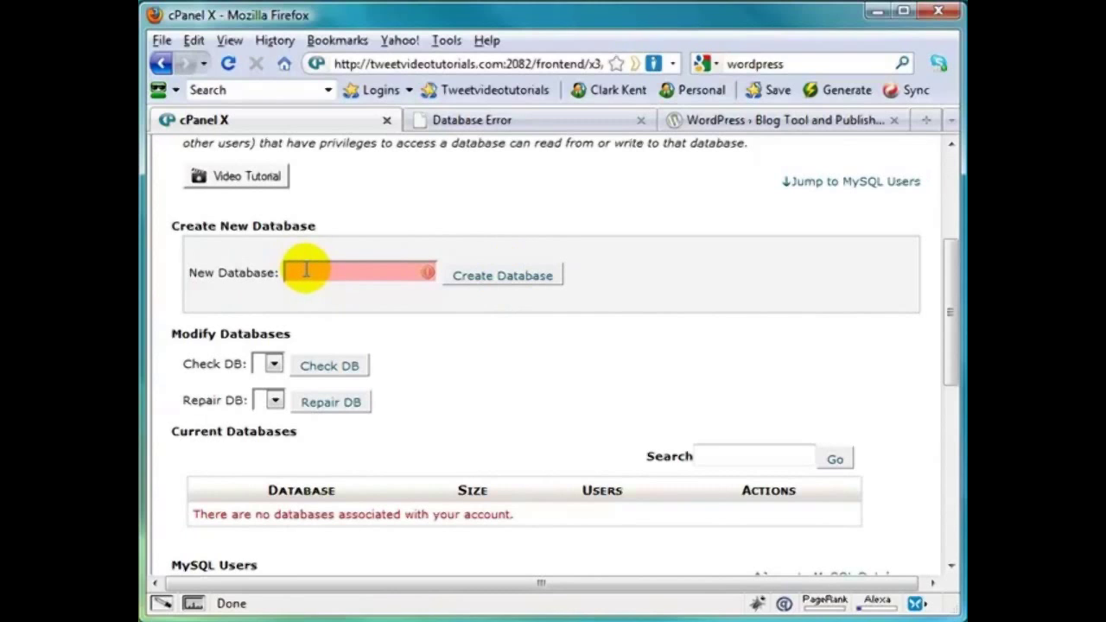
{"action": "left_click", "coordinate": [306, 271]}
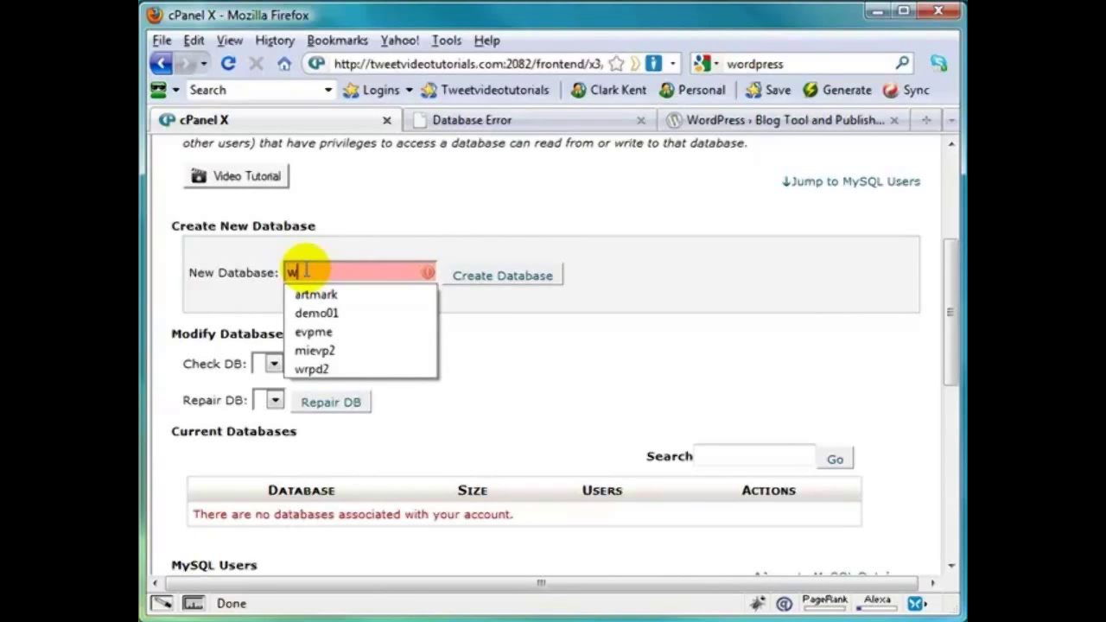
{"action": "type", "text": "wetvids_wrdp1"}
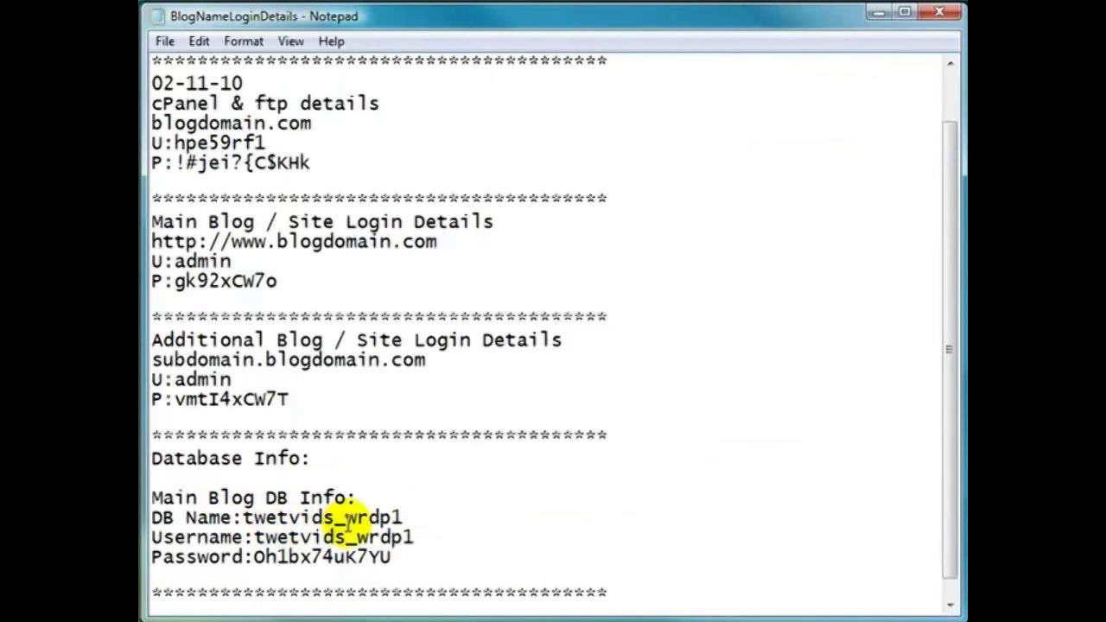
Copy 'wrdp1' from Notepad's DB Name line and switch back to cPanel in Firefox.
{"action": "left_click_drag", "start_coordinate": [346, 517], "coordinate": [394, 516]}
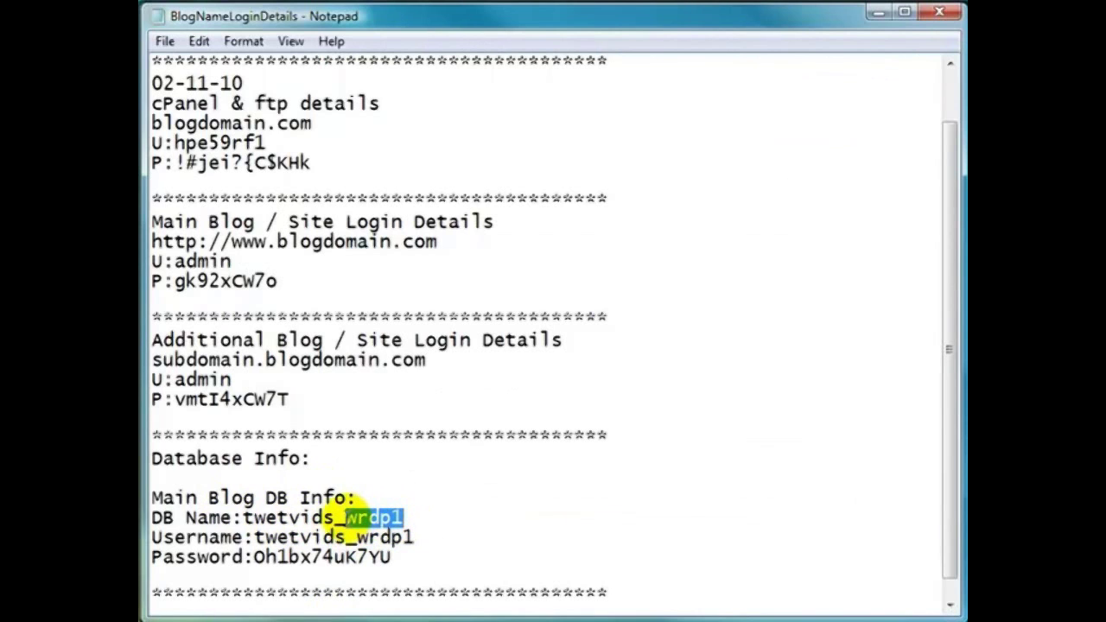
{"action": "left_click_drag", "start_coordinate": [317, 518], "coordinate": [250, 520]}
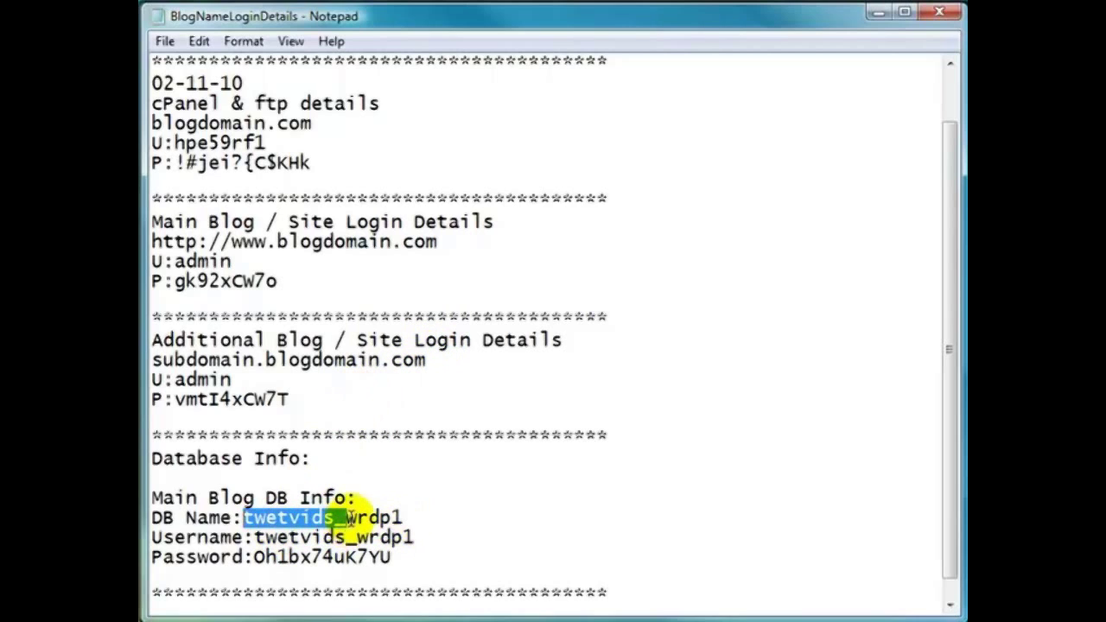
{"action": "left_click_drag", "start_coordinate": [346, 517], "coordinate": [407, 517]}
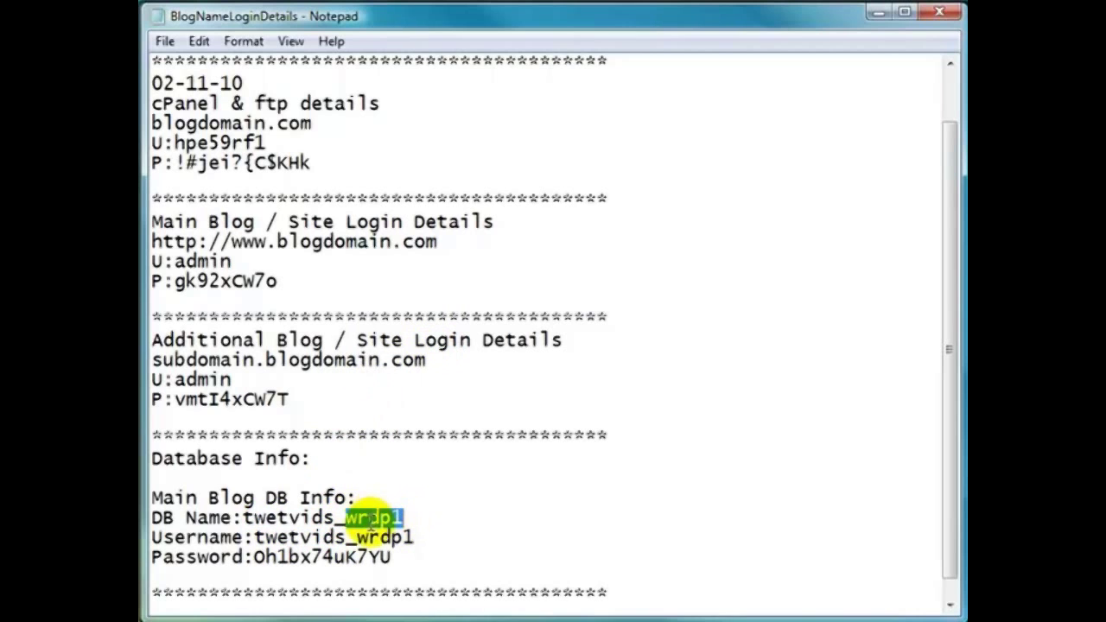
{"action": "right_click", "coordinate": [365, 514]}
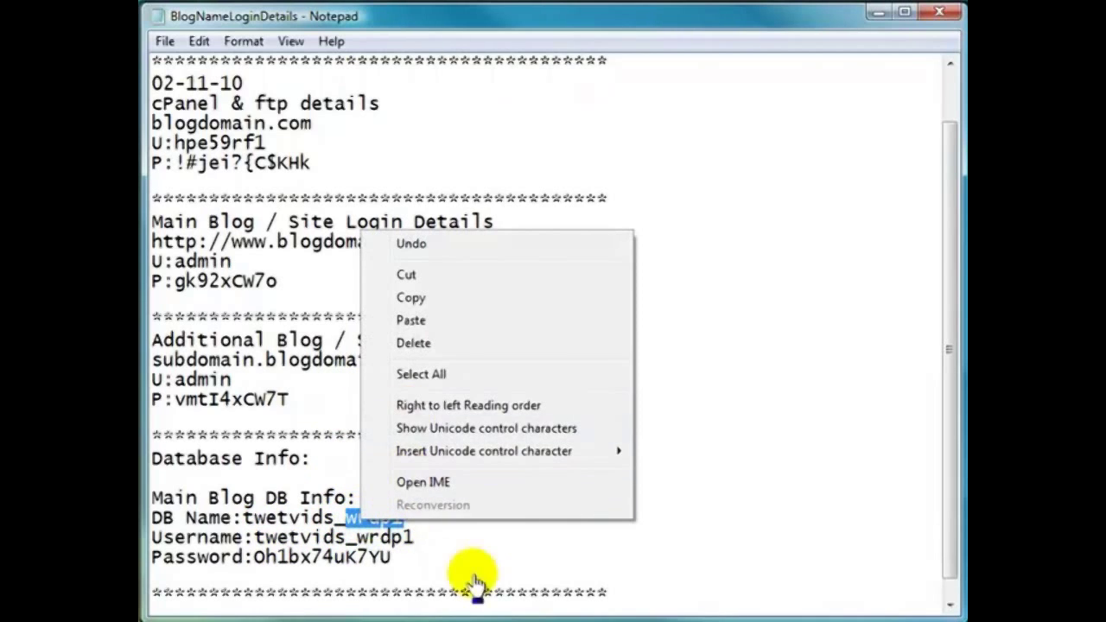
{"action": "left_click", "coordinate": [489, 544]}
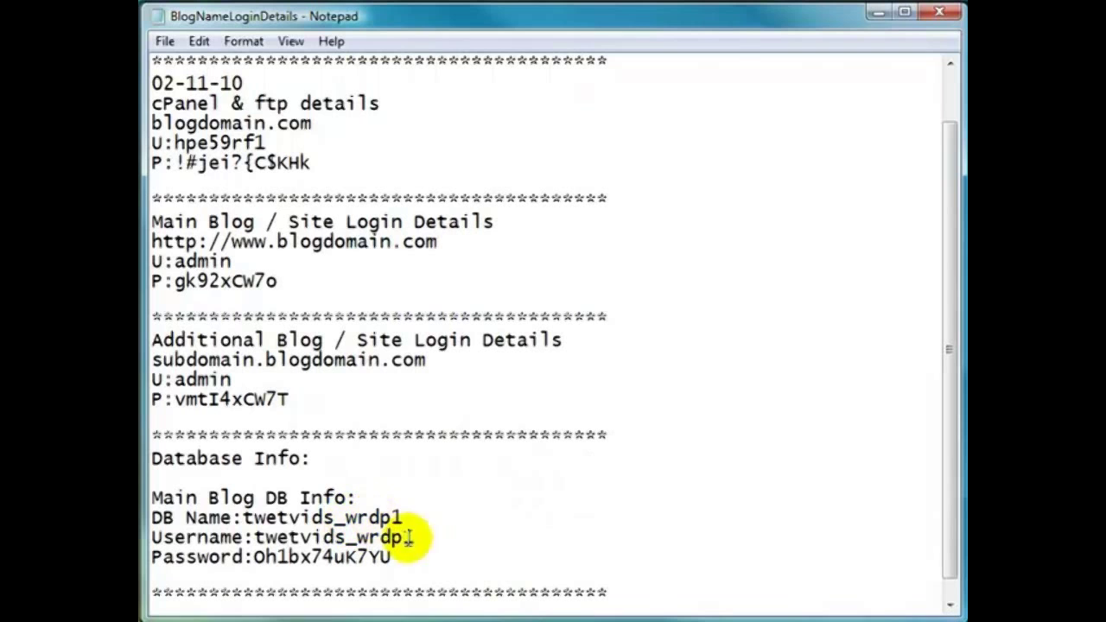
{"action": "key", "text": "alt+Tab"}
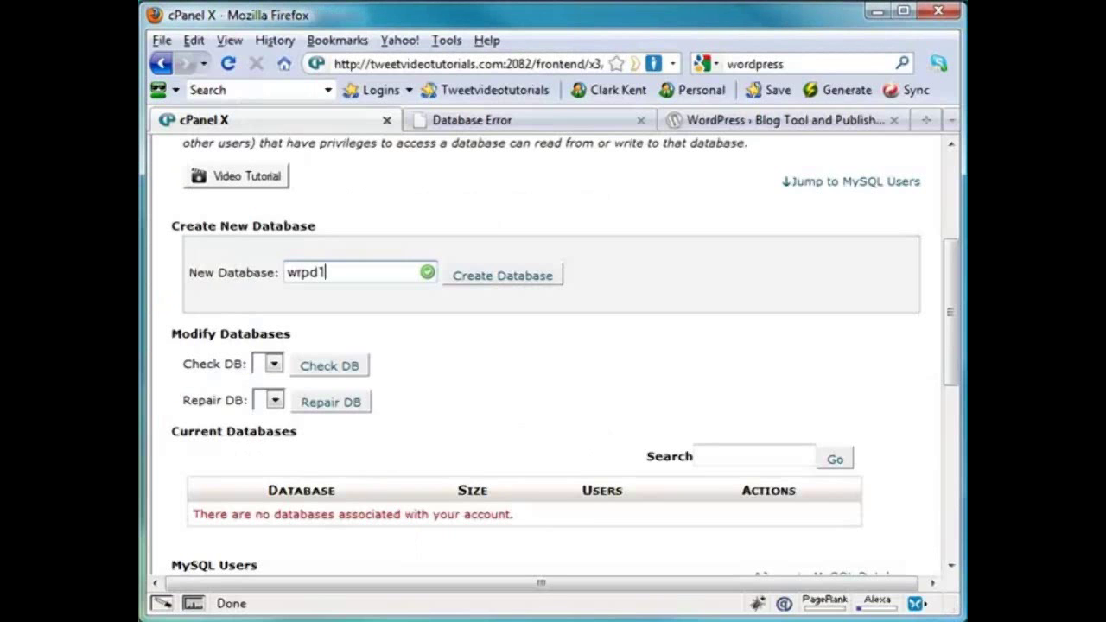
Create the twetvids_wrpd1 database and scroll down to the Add New User form.
{"action": "left_click", "coordinate": [504, 279]}
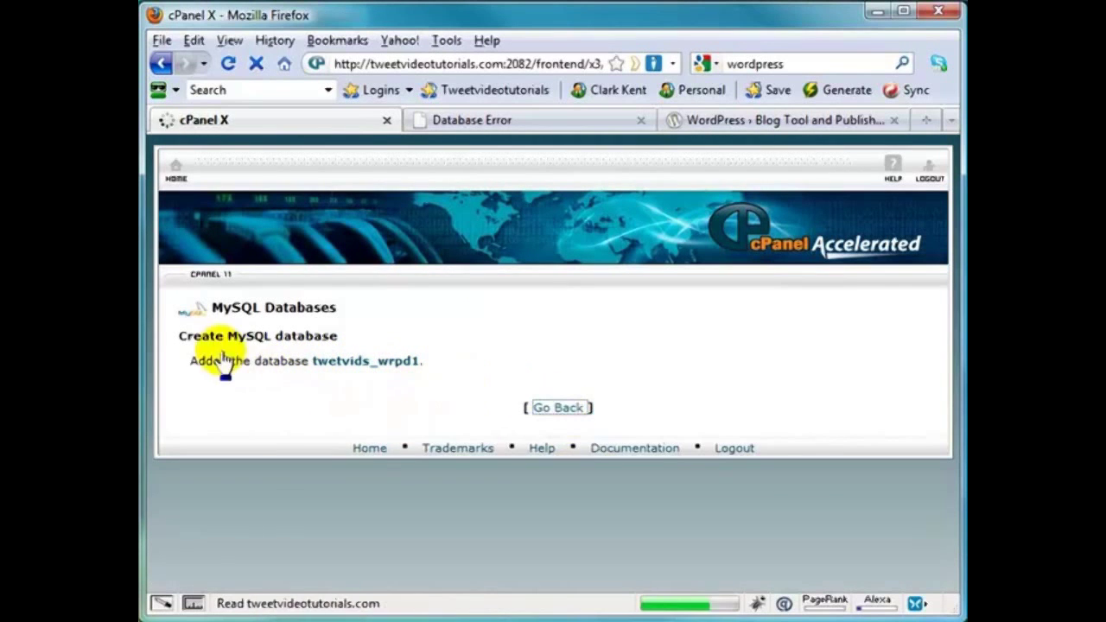
{"action": "scroll", "coordinate": [605, 397], "scroll_direction": "down", "scroll_amount": 3}
{"action": "scroll", "coordinate": [671, 423], "scroll_direction": "down", "scroll_amount": 3}
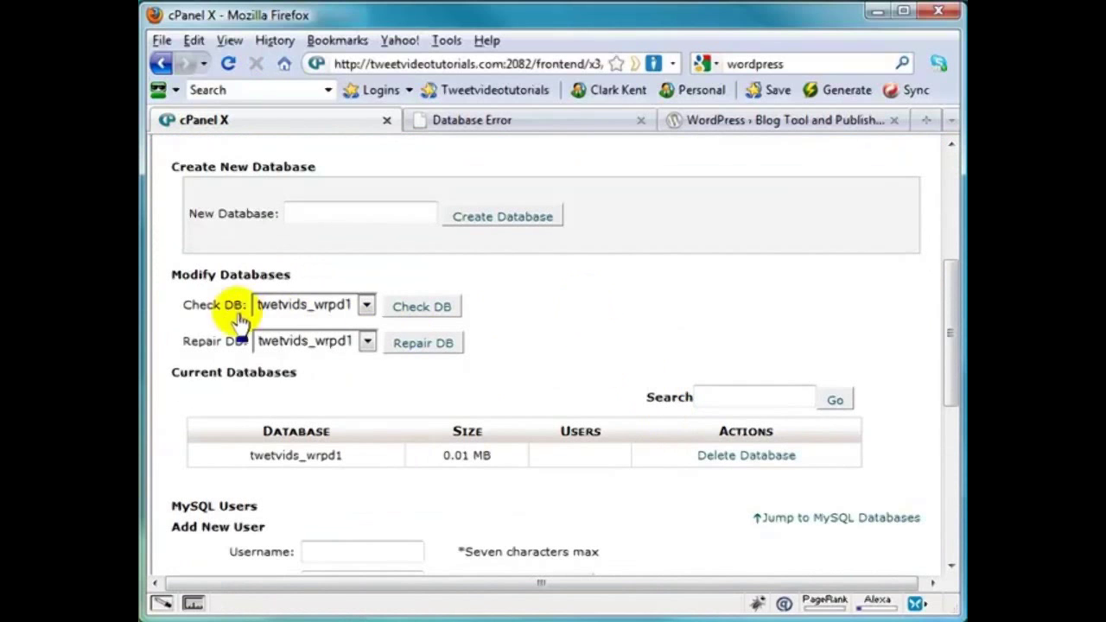
{"action": "scroll", "coordinate": [346, 366], "scroll_direction": "down", "scroll_amount": 3}
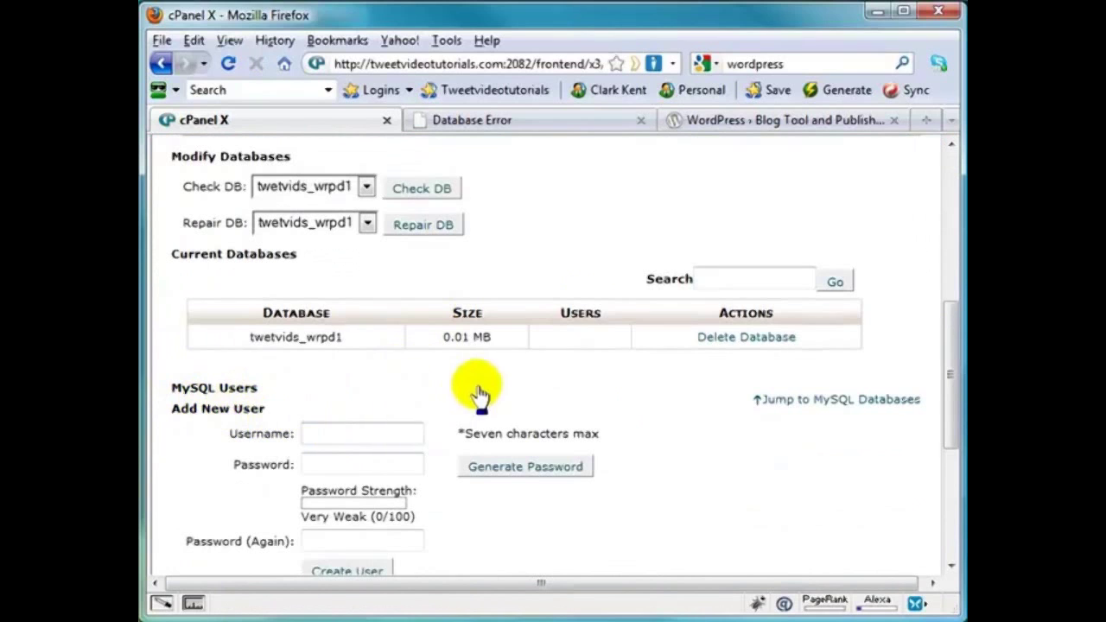
Enter username wrpd1 and apply a regenerated Very Strong password for the new user.
{"action": "left_click", "coordinate": [332, 436]}
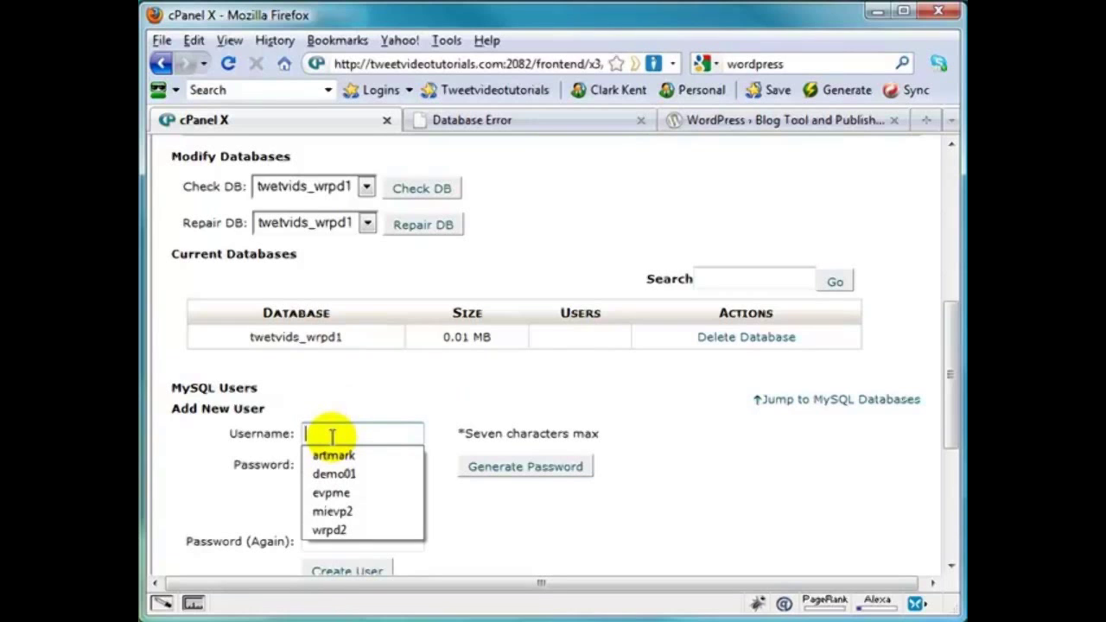
{"action": "type", "text": "wrpd1"}
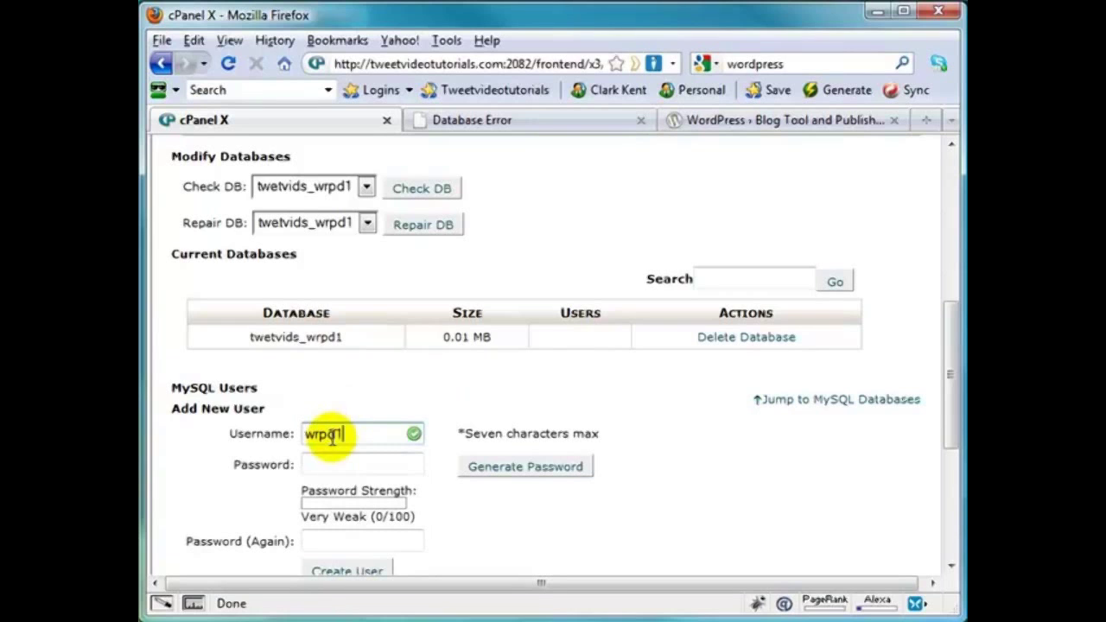
{"action": "left_click", "coordinate": [519, 473]}
{"action": "left_click", "coordinate": [419, 391]}
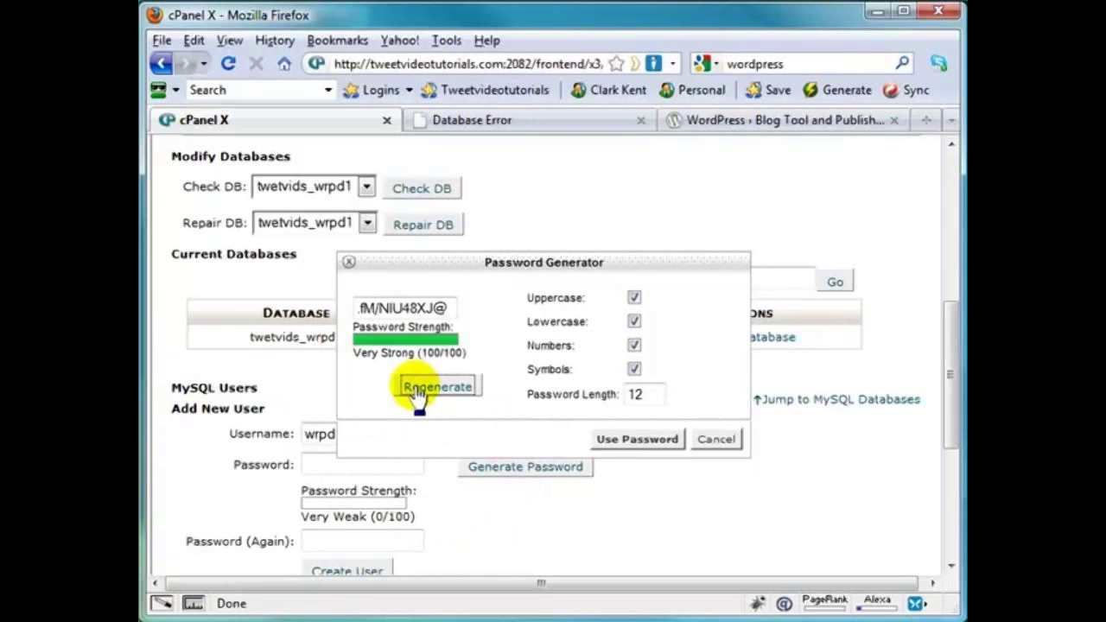
{"action": "left_click_drag", "start_coordinate": [380, 308], "coordinate": [454, 309]}
{"action": "left_click", "coordinate": [632, 440]}
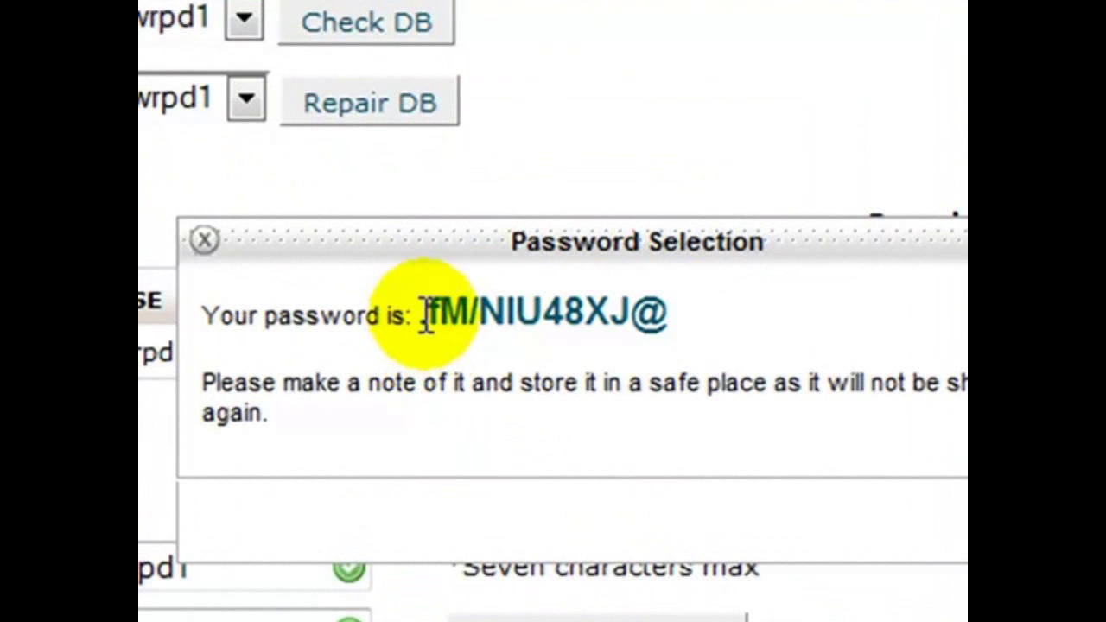
Copy the generated password from the Password Selection field.
{"action": "left_click_drag", "start_coordinate": [419, 311], "coordinate": [713, 304]}
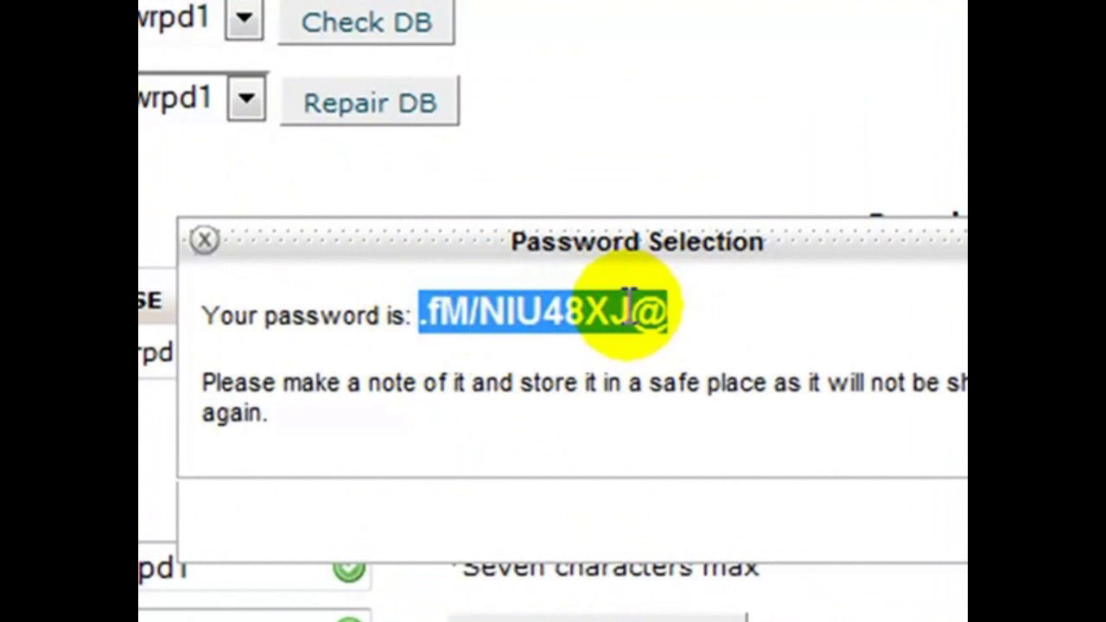
{"action": "right_click", "coordinate": [699, 330]}
{"action": "left_click", "coordinate": [717, 344]}
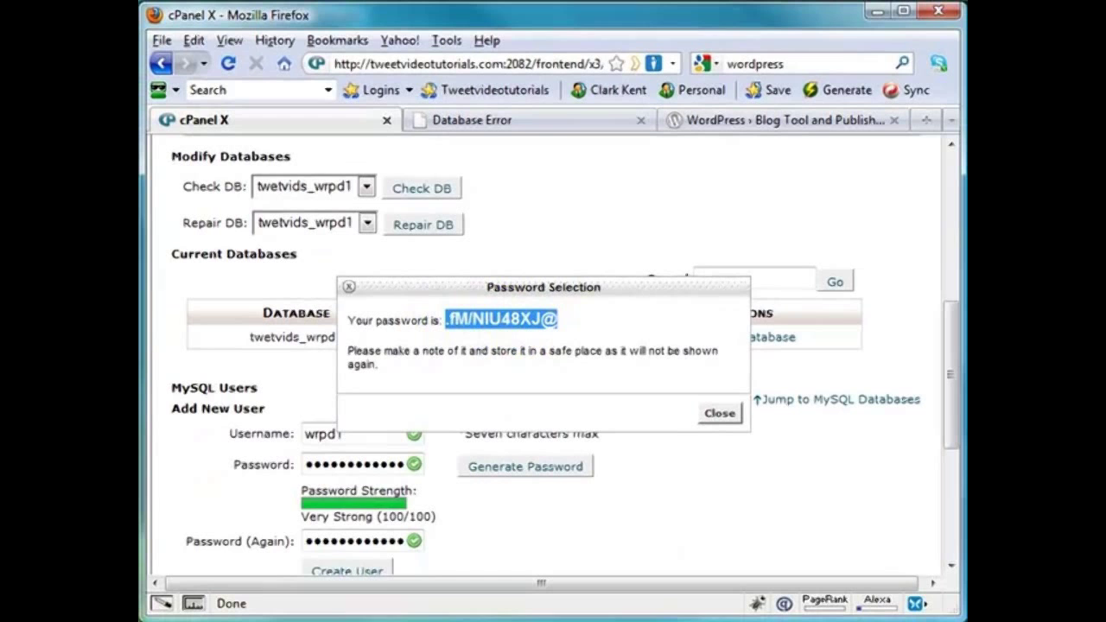
Paste the newly generated password over the old value on Notepad's Main Blog DB Info Password line.
{"action": "left_click", "coordinate": [251, 616]}
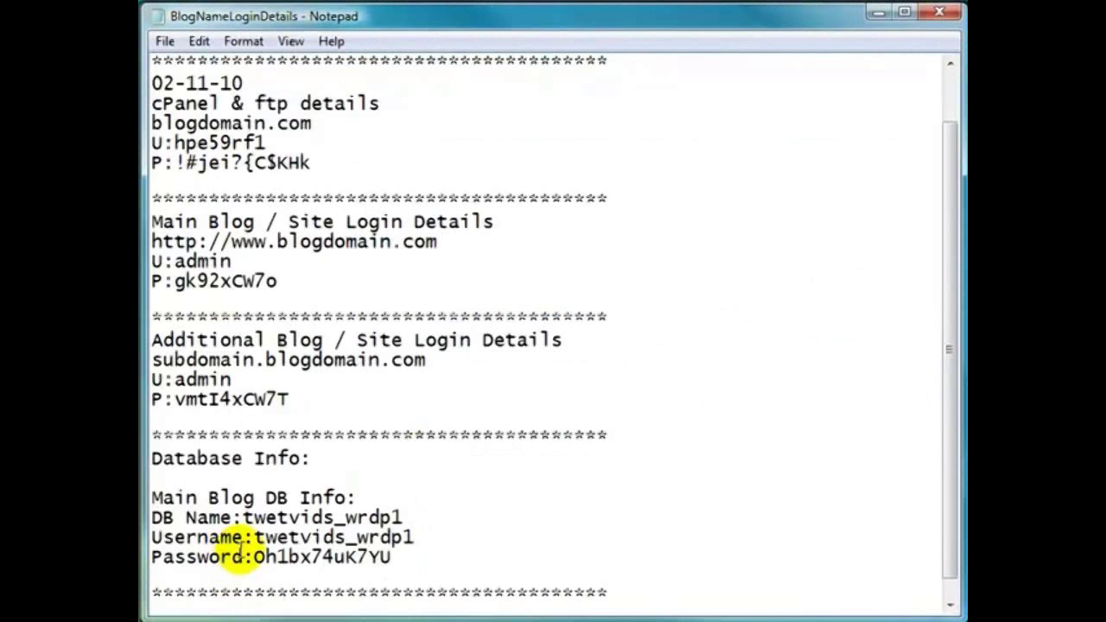
{"action": "left_click_drag", "start_coordinate": [252, 558], "coordinate": [402, 557]}
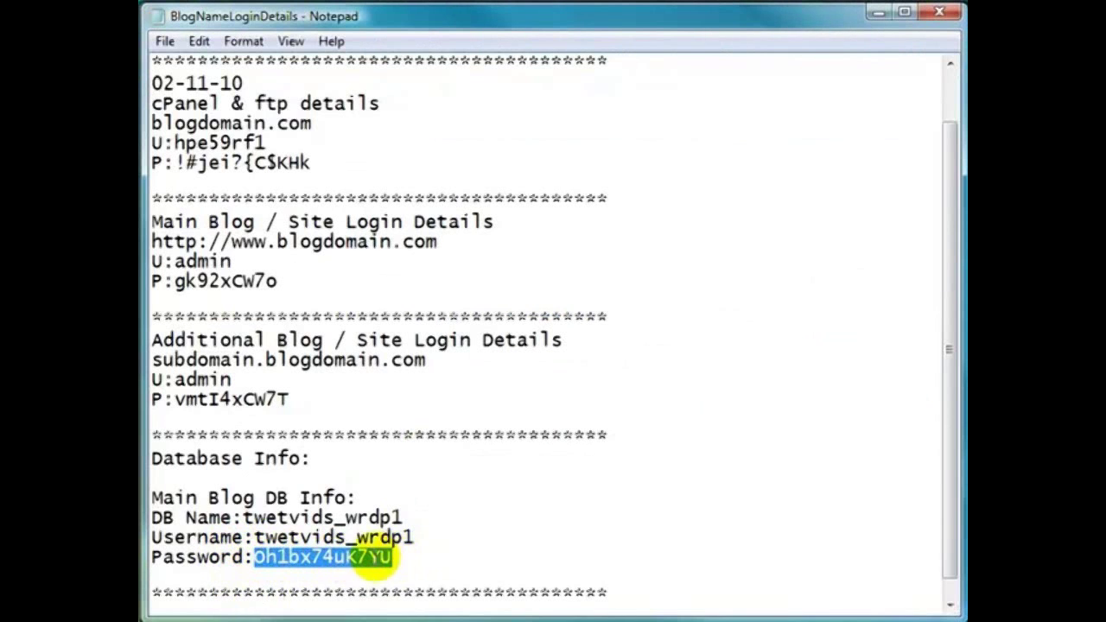
{"action": "right_click", "coordinate": [312, 557]}
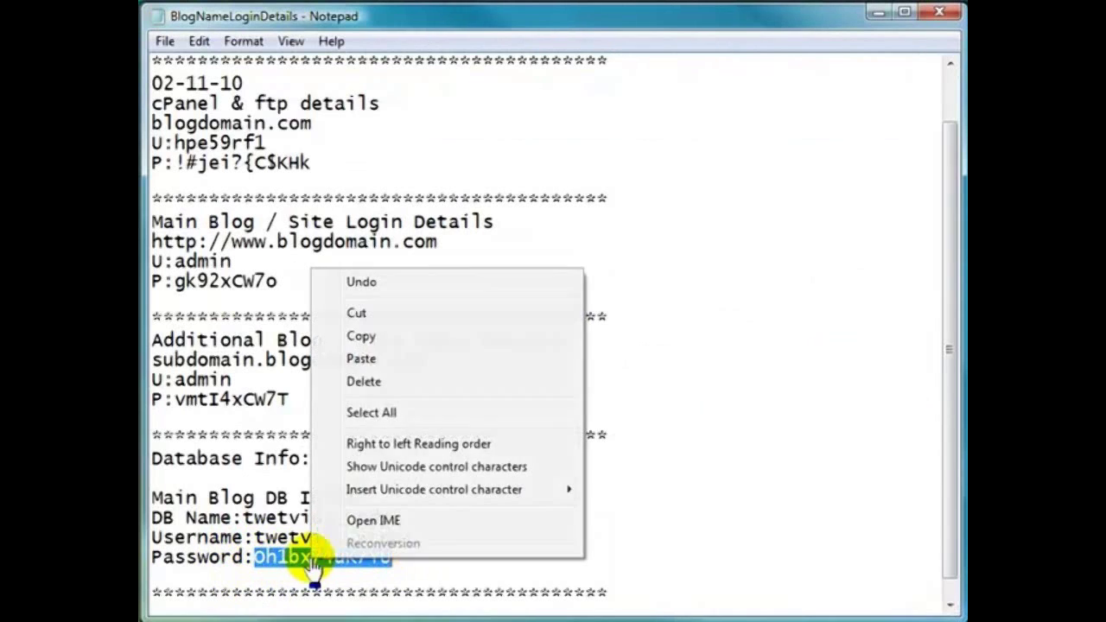
{"action": "left_click", "coordinate": [361, 359]}
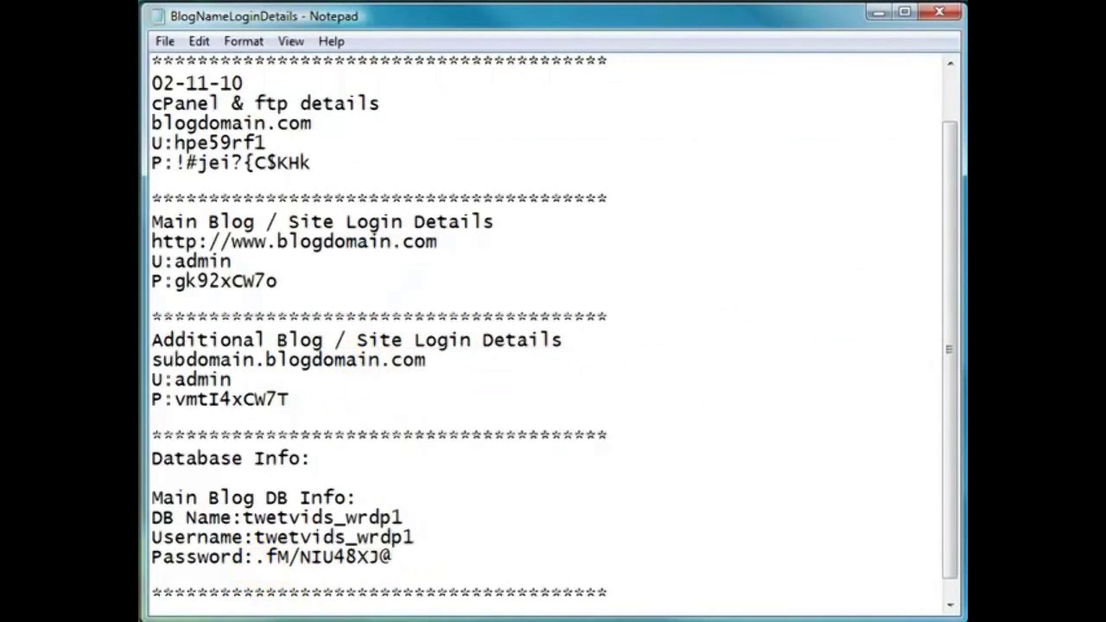
Create MySQL user wrpd1 with the generated password and return to view Current Users.
{"action": "key", "text": "alt+Tab"}
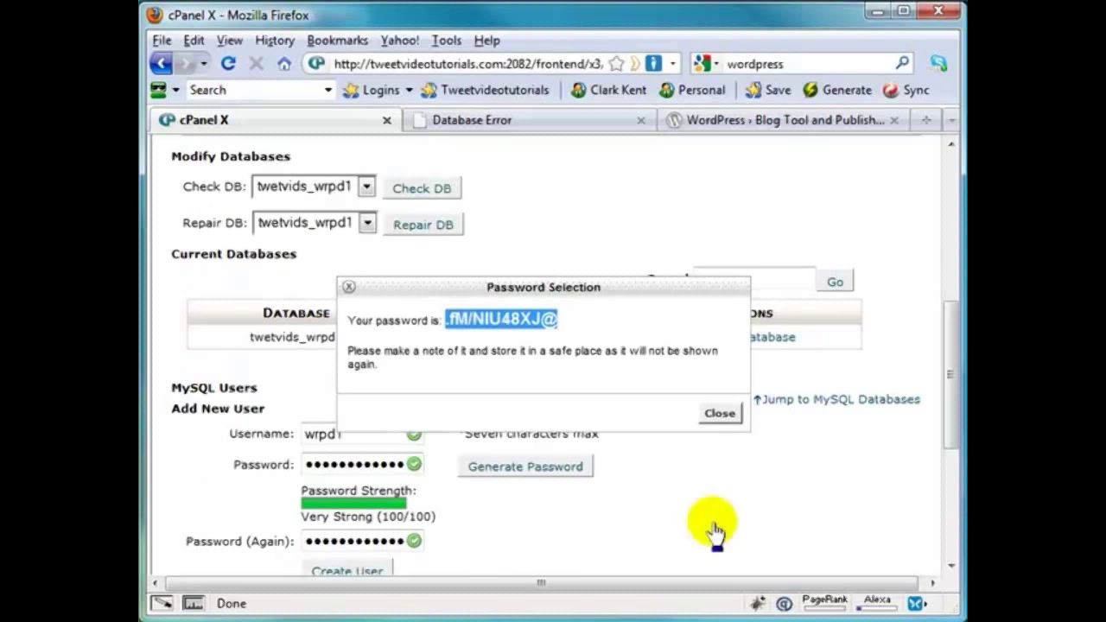
{"action": "left_click", "coordinate": [720, 416]}
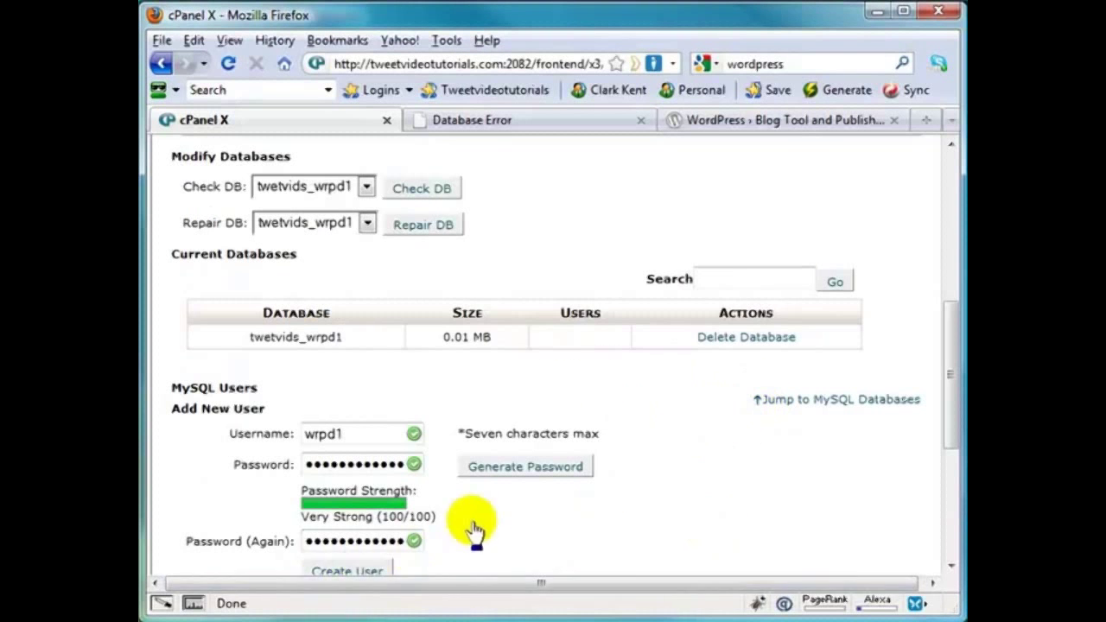
{"action": "scroll", "coordinate": [484, 524], "scroll_direction": "down", "scroll_amount": 3}
{"action": "left_click", "coordinate": [345, 458]}
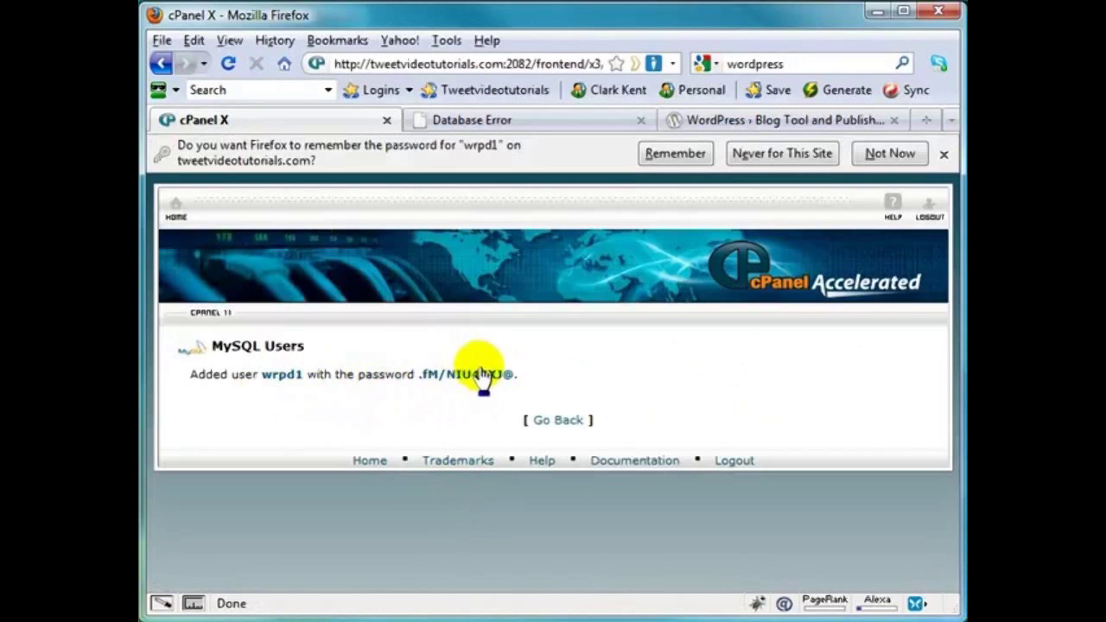
{"action": "left_click", "coordinate": [557, 421]}
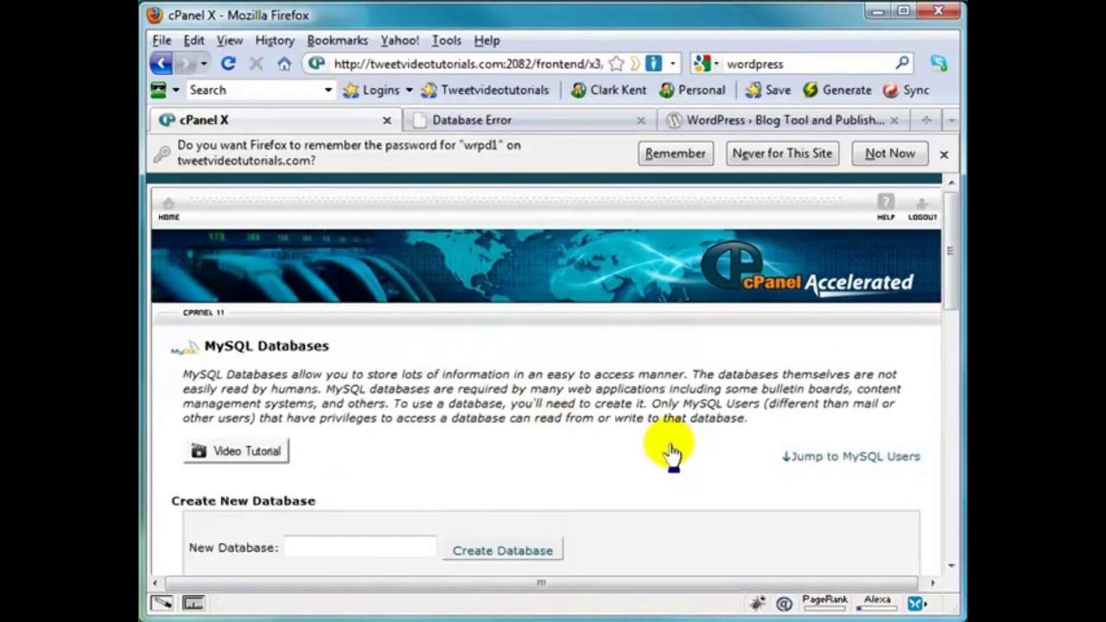
{"action": "scroll", "coordinate": [672, 453], "scroll_direction": "down", "scroll_amount": 10}
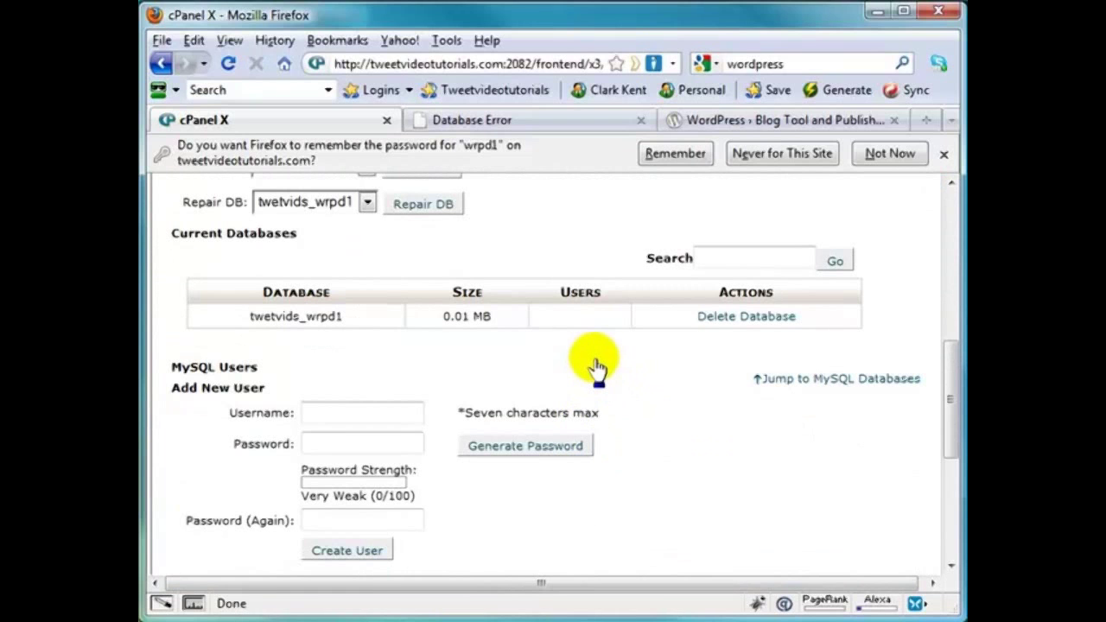
{"action": "scroll", "coordinate": [596, 367], "scroll_direction": "down", "scroll_amount": 6}
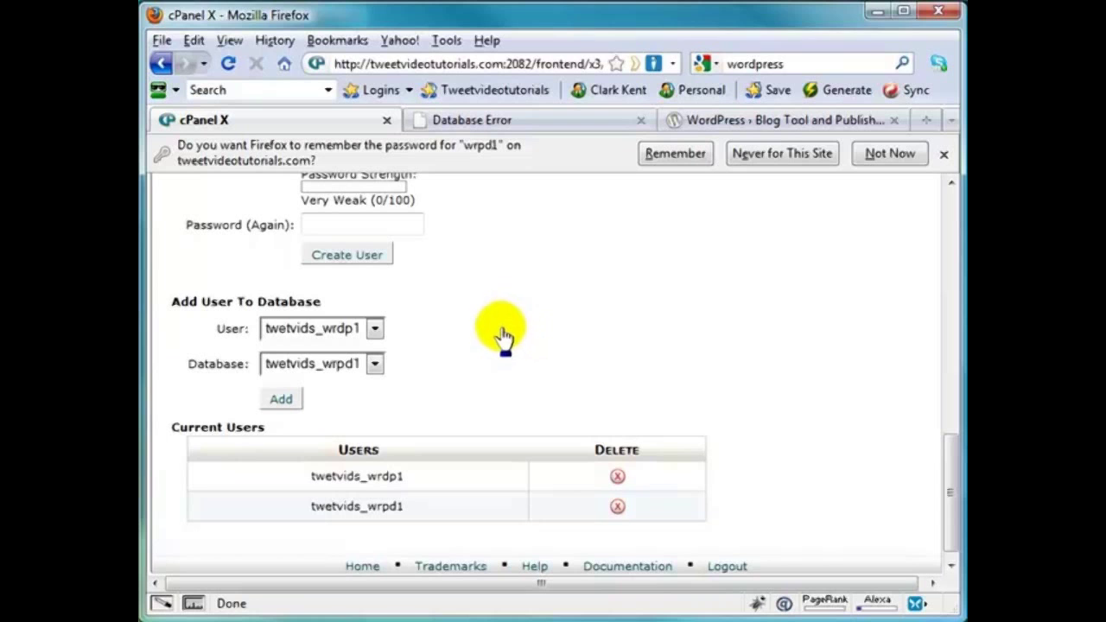
Decline Firefox's password save, then delete MySQL user twetvids_wrpd1 and return to Current Users.
{"action": "scroll", "coordinate": [752, 411], "scroll_direction": "down", "scroll_amount": 1}
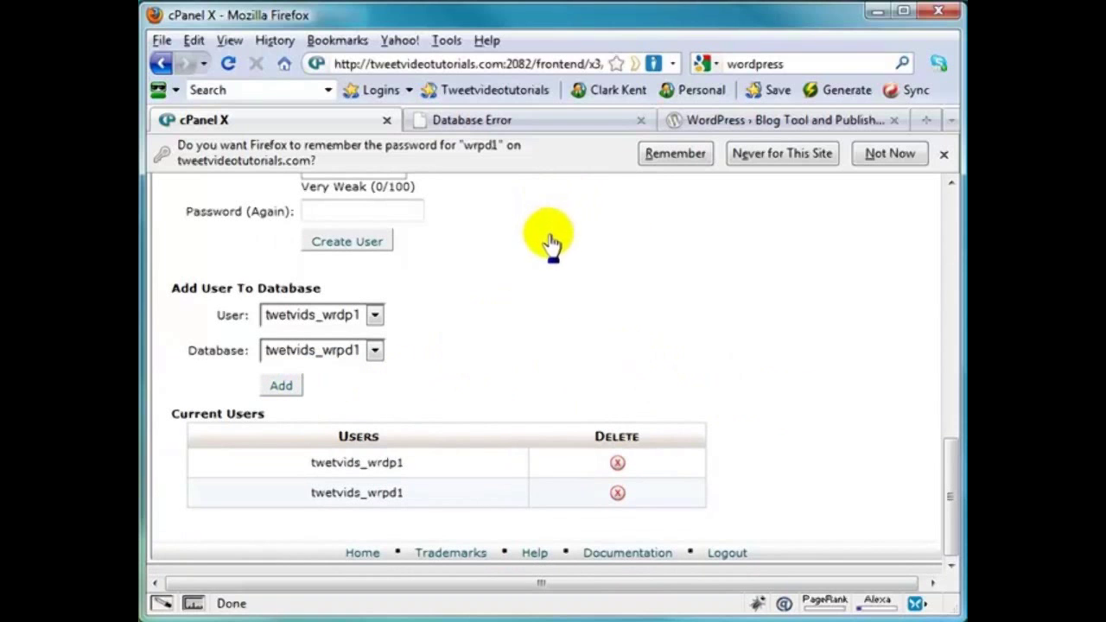
{"action": "left_click", "coordinate": [890, 153]}
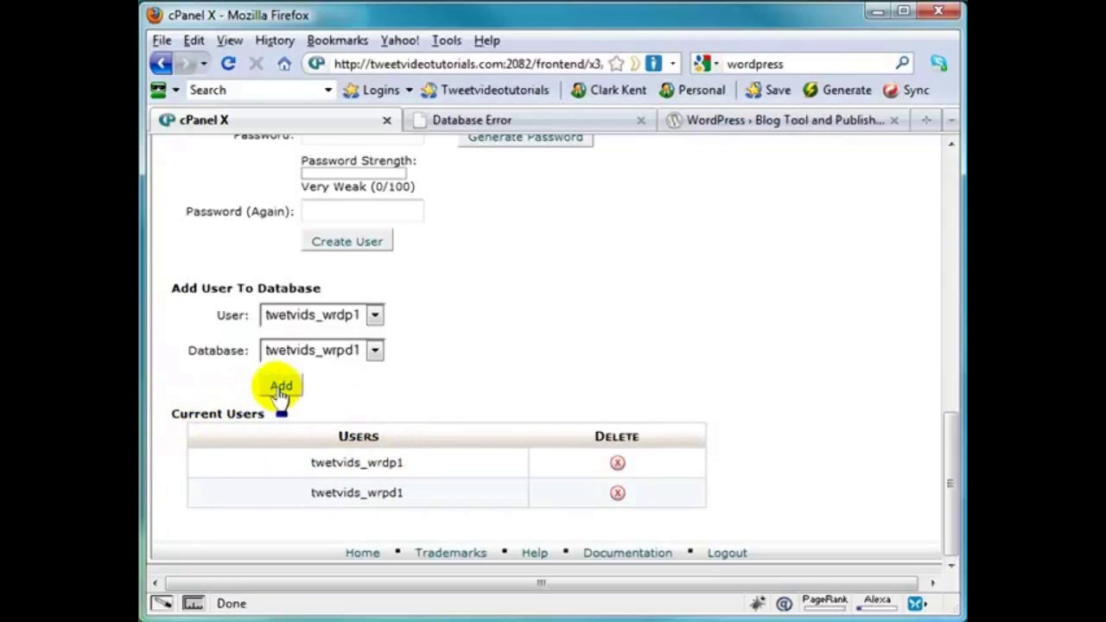
{"action": "left_click", "coordinate": [617, 496]}
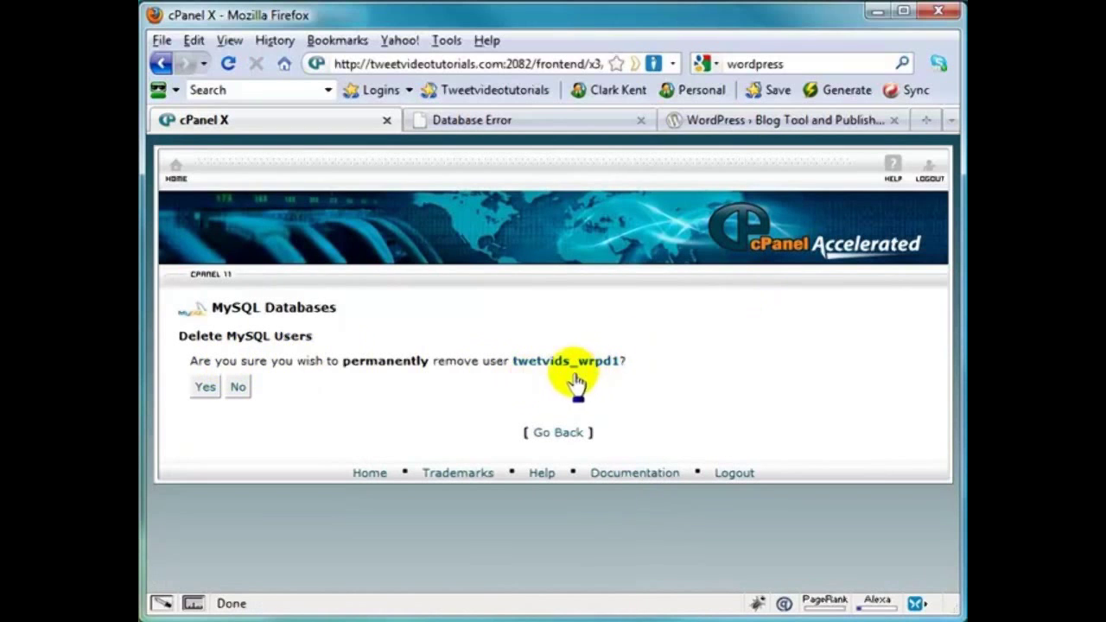
{"action": "left_click", "coordinate": [205, 390]}
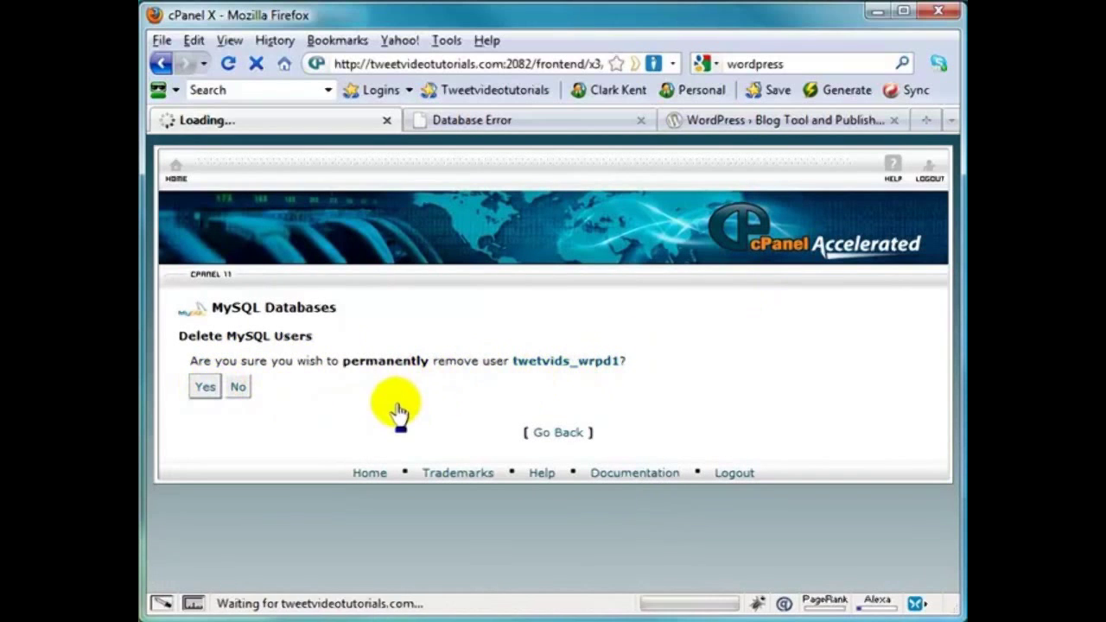
{"action": "left_click", "coordinate": [575, 385]}
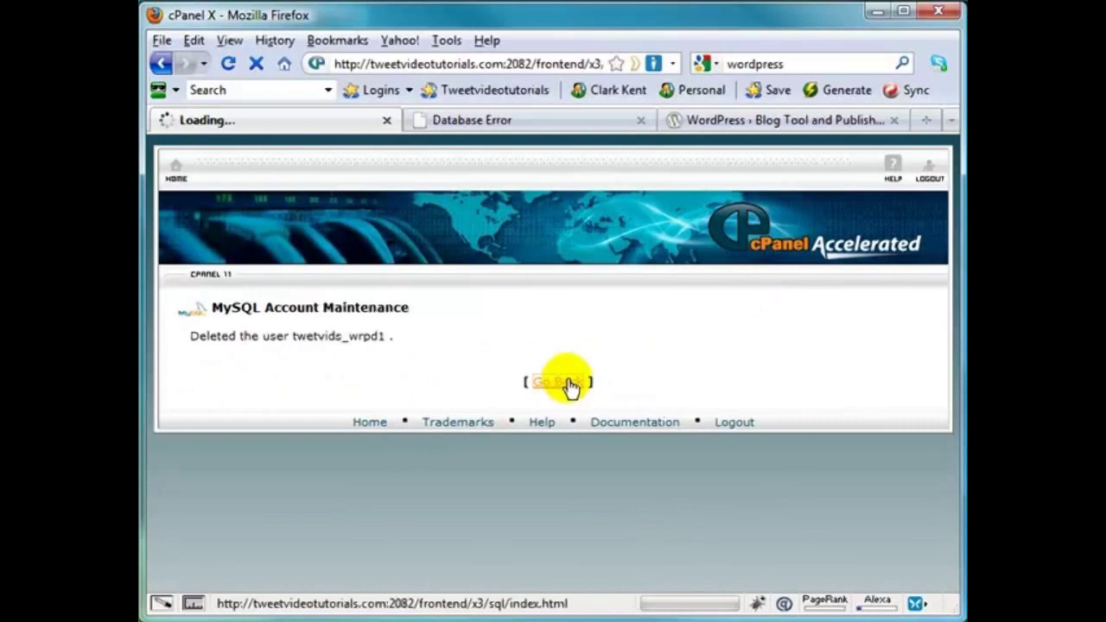
{"action": "scroll", "coordinate": [716, 430], "scroll_direction": "down", "scroll_amount": 10}
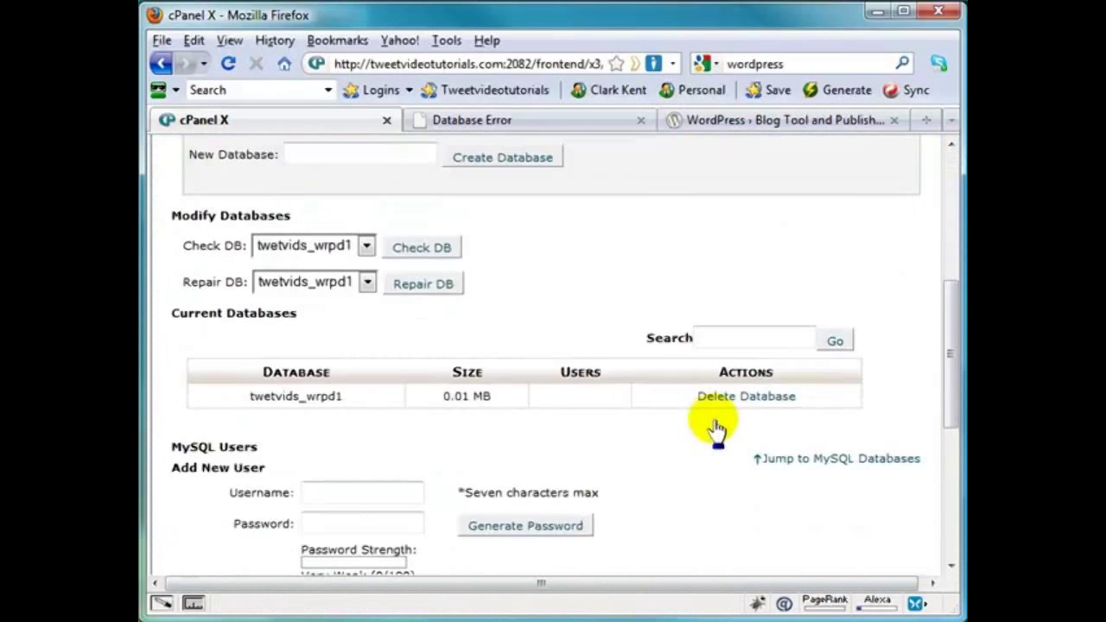
{"action": "scroll", "coordinate": [714, 430], "scroll_direction": "down", "scroll_amount": 4}
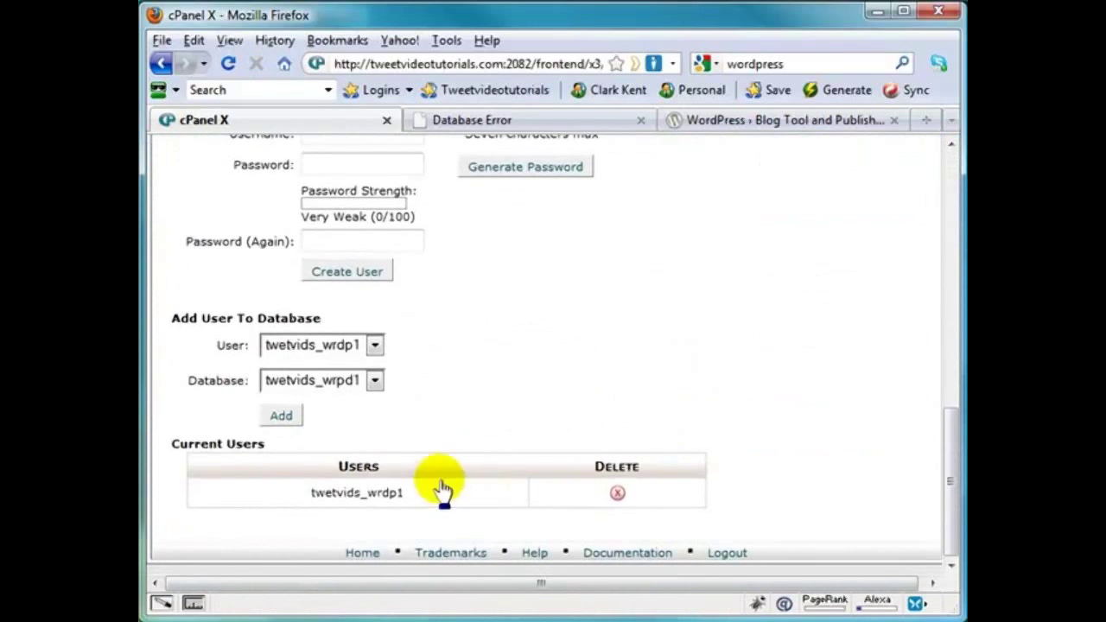
Add user twetvids_wrdp1 to database twetvids_wrpd1.
{"action": "left_click_drag", "start_coordinate": [946, 444], "coordinate": [936, 351]}
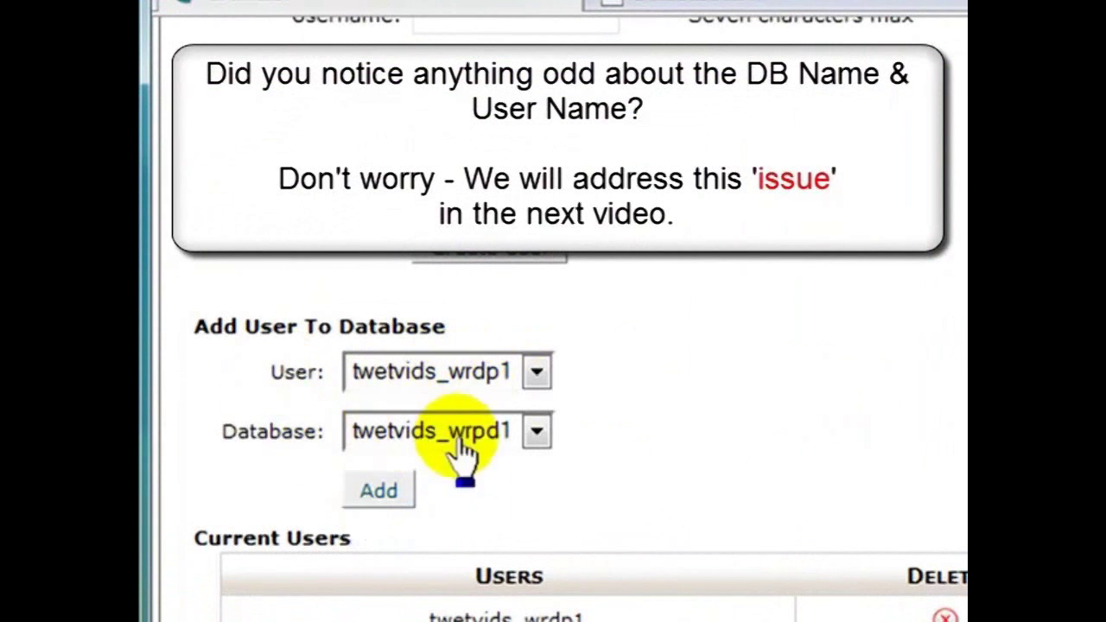
{"action": "left_click", "coordinate": [537, 434]}
{"action": "left_click", "coordinate": [537, 437]}
{"action": "left_click", "coordinate": [536, 374]}
{"action": "left_click", "coordinate": [537, 375]}
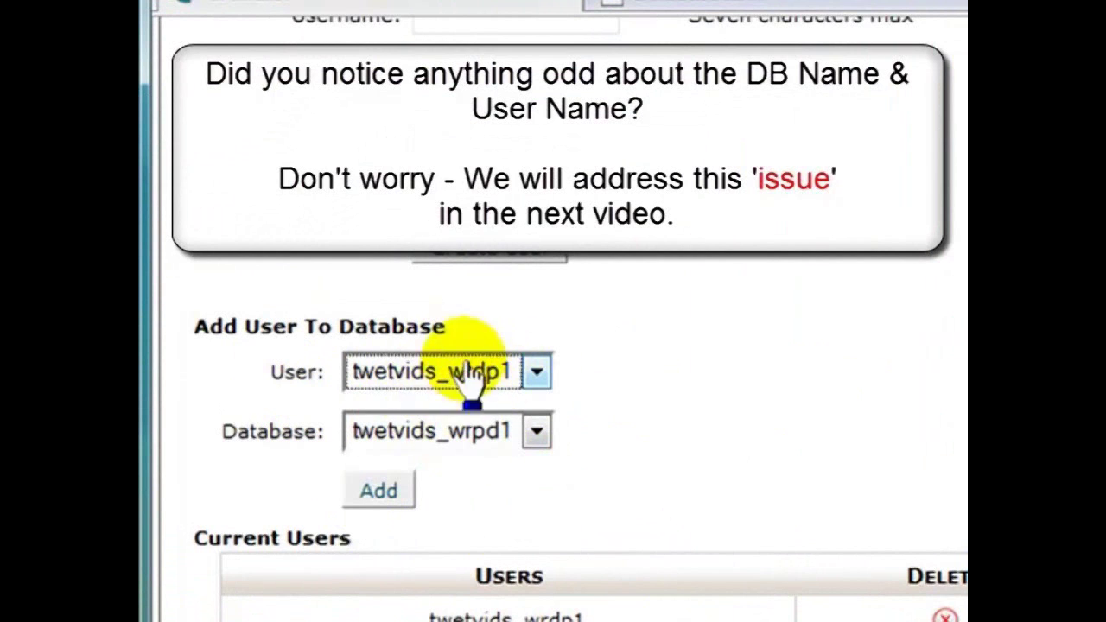
{"action": "left_click", "coordinate": [380, 491]}
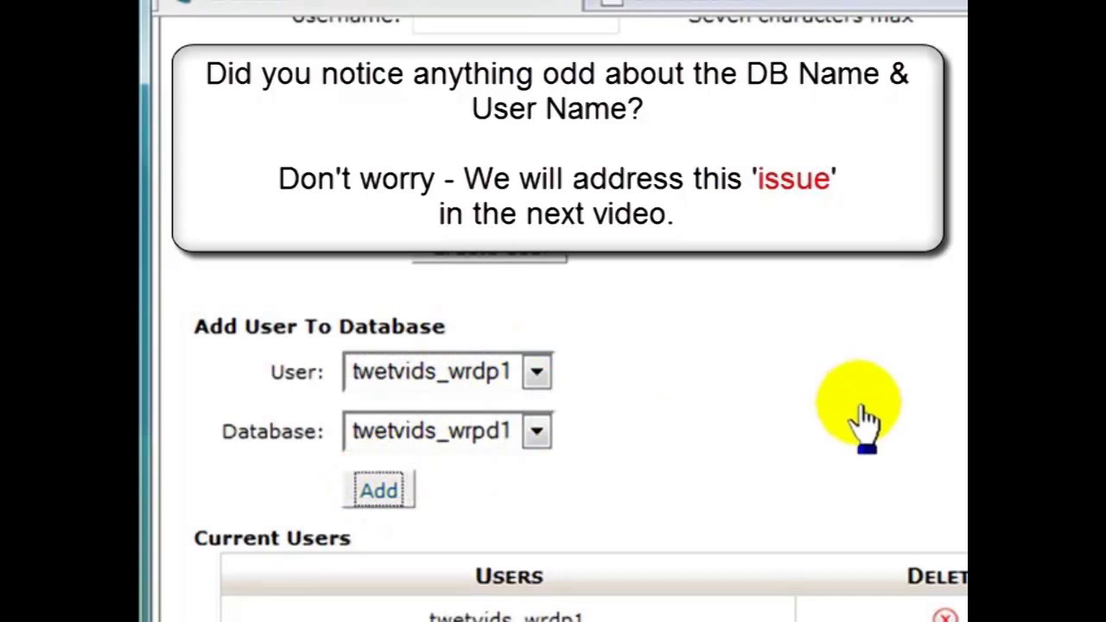
Grant ALL PRIVILEGES to the user and return to the MySQL Databases page.
{"action": "scroll", "coordinate": [899, 342], "scroll_direction": "down", "scroll_amount": 3}
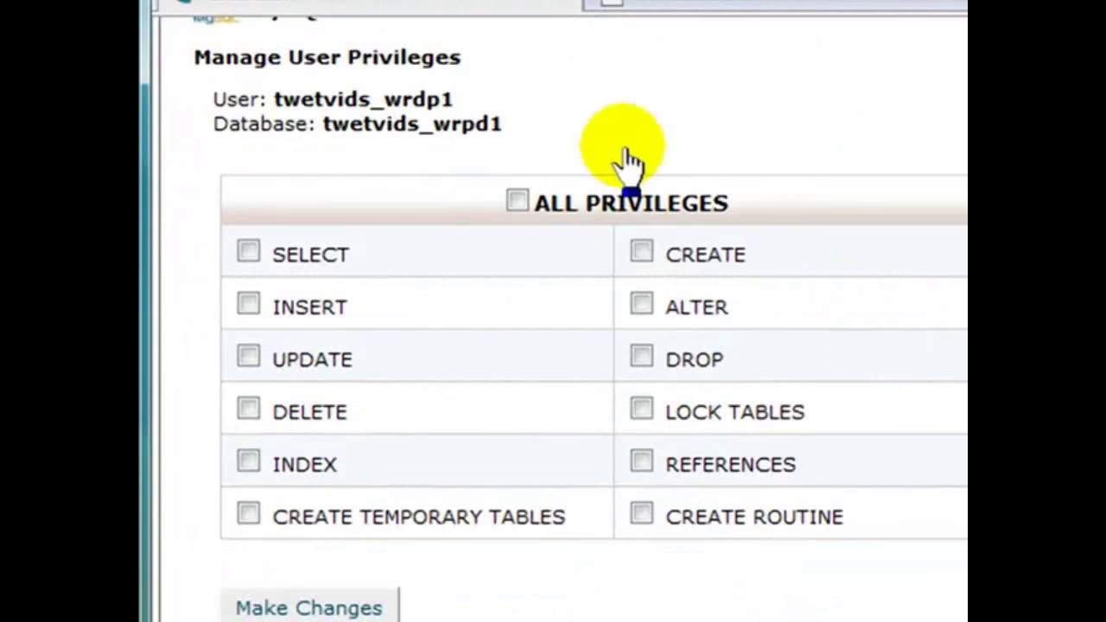
{"action": "left_click", "coordinate": [517, 202]}
{"action": "left_click", "coordinate": [333, 608]}
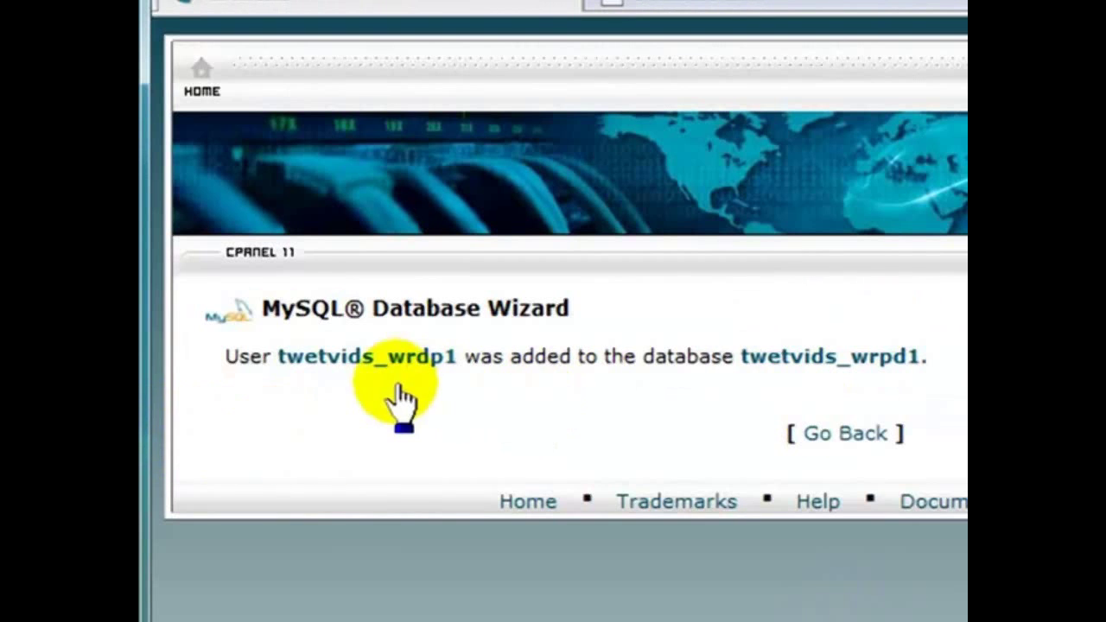
{"action": "left_click", "coordinate": [844, 437]}
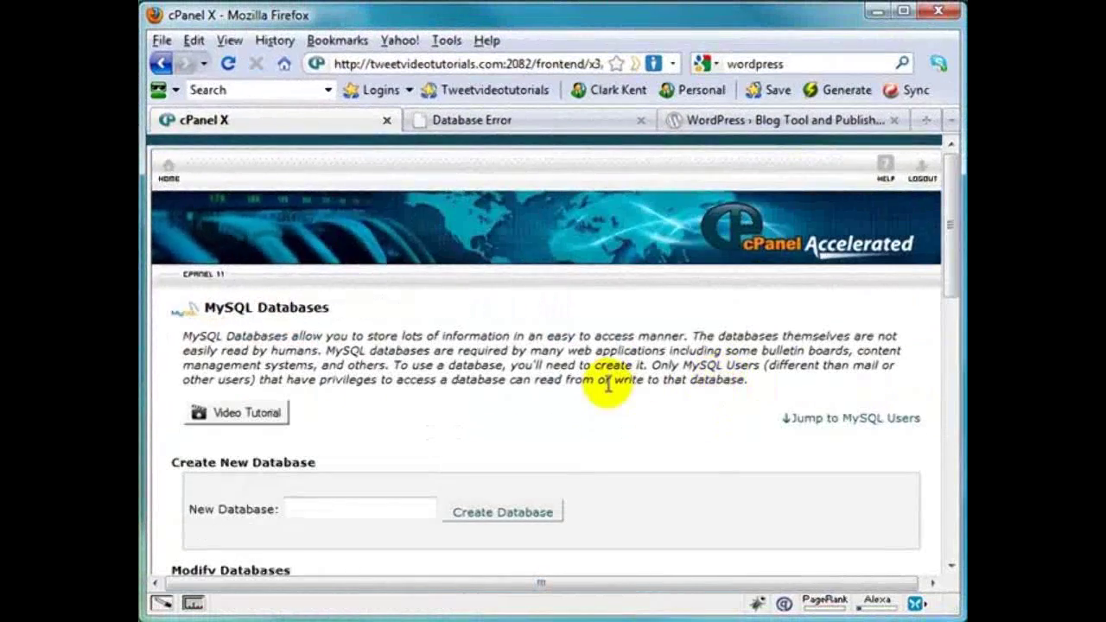
{"action": "scroll", "coordinate": [608, 402], "scroll_direction": "down", "scroll_amount": 5}
{"action": "scroll", "coordinate": [609, 395], "scroll_direction": "down", "scroll_amount": 9}
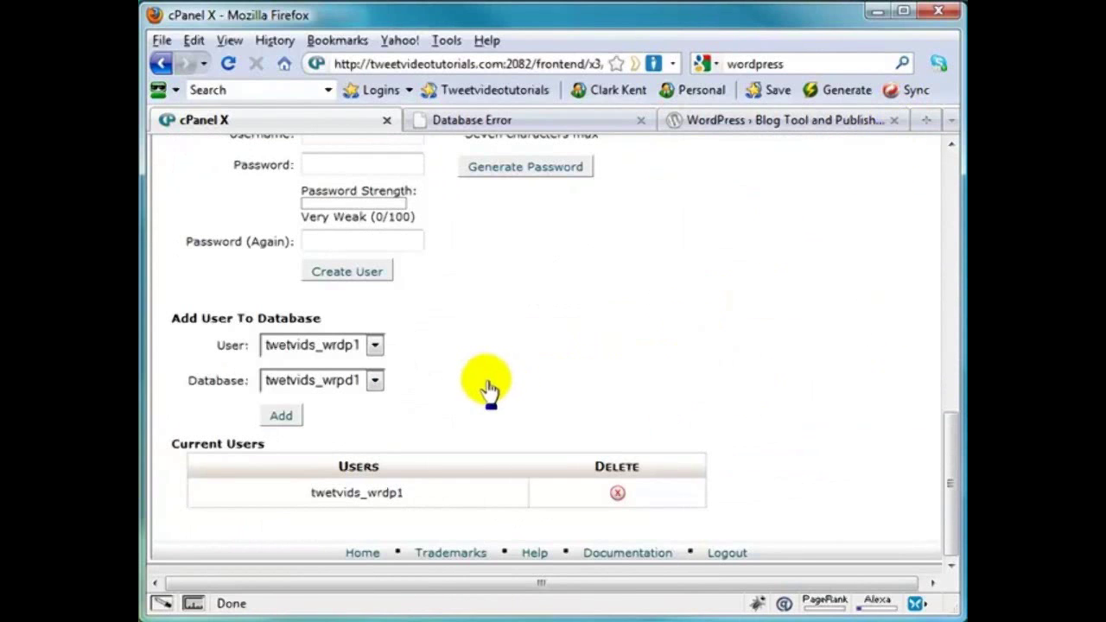
In Notepad, review the recorded DB name, username twetvids_wrdp1 and database password.
{"action": "key", "text": "alt+Tab"}
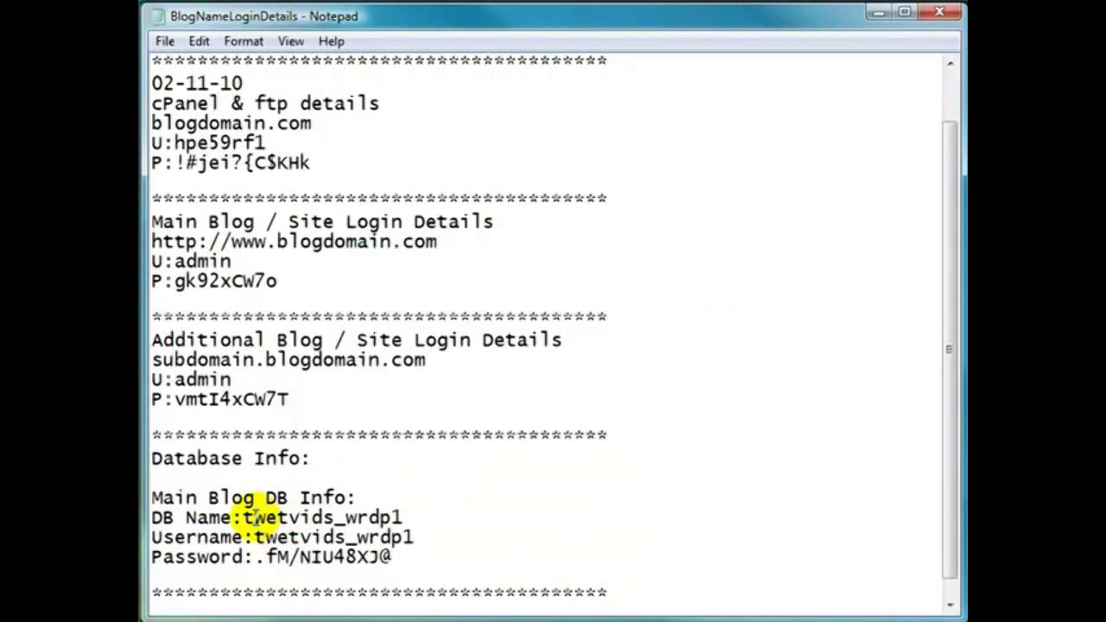
{"action": "left_click_drag", "start_coordinate": [243, 517], "coordinate": [403, 517]}
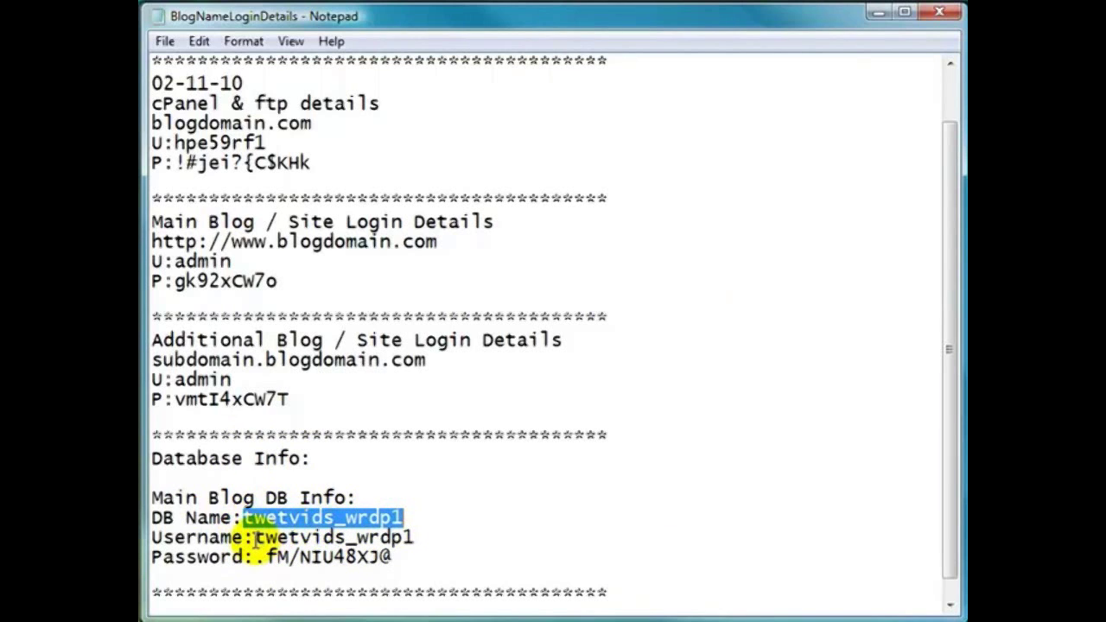
{"action": "left_click_drag", "start_coordinate": [253, 537], "coordinate": [416, 537]}
{"action": "left_click_drag", "start_coordinate": [255, 558], "coordinate": [420, 554]}
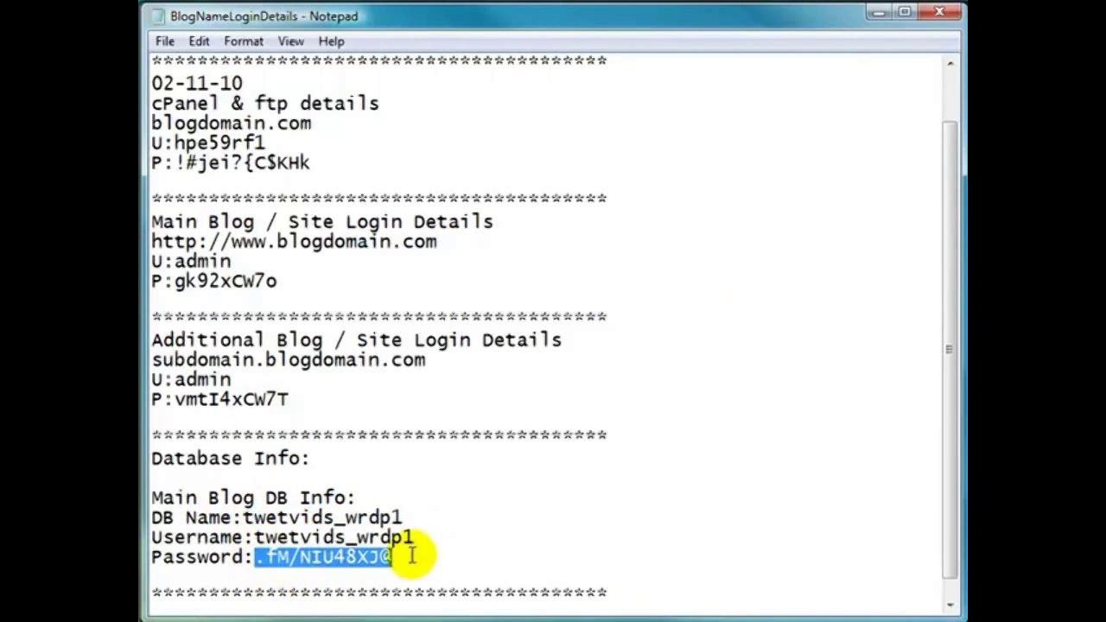